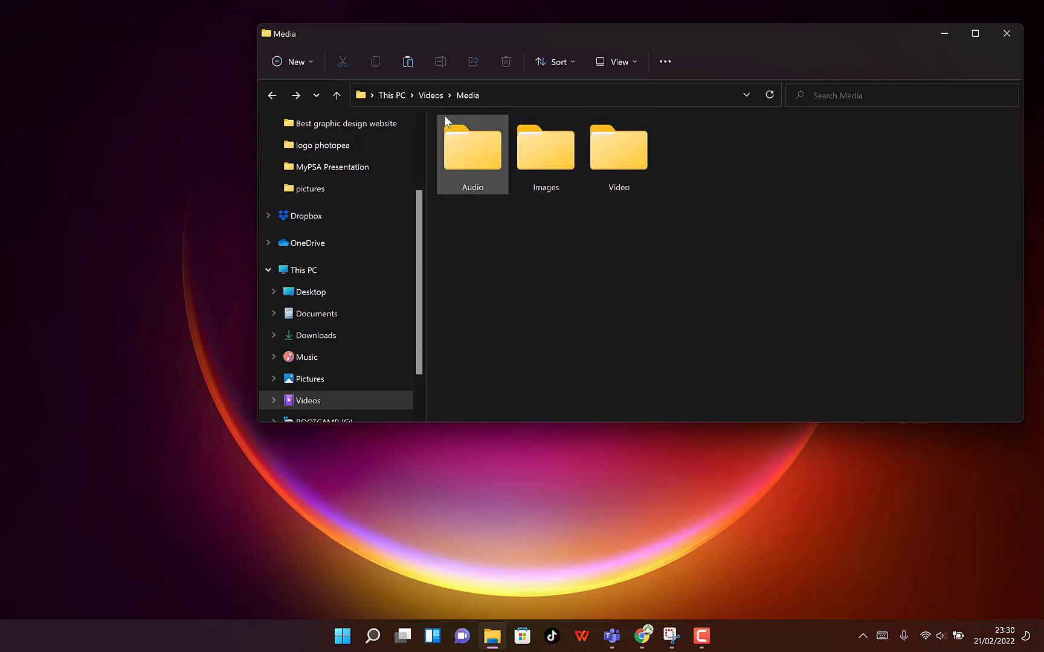
pyautogui.click(432, 97)
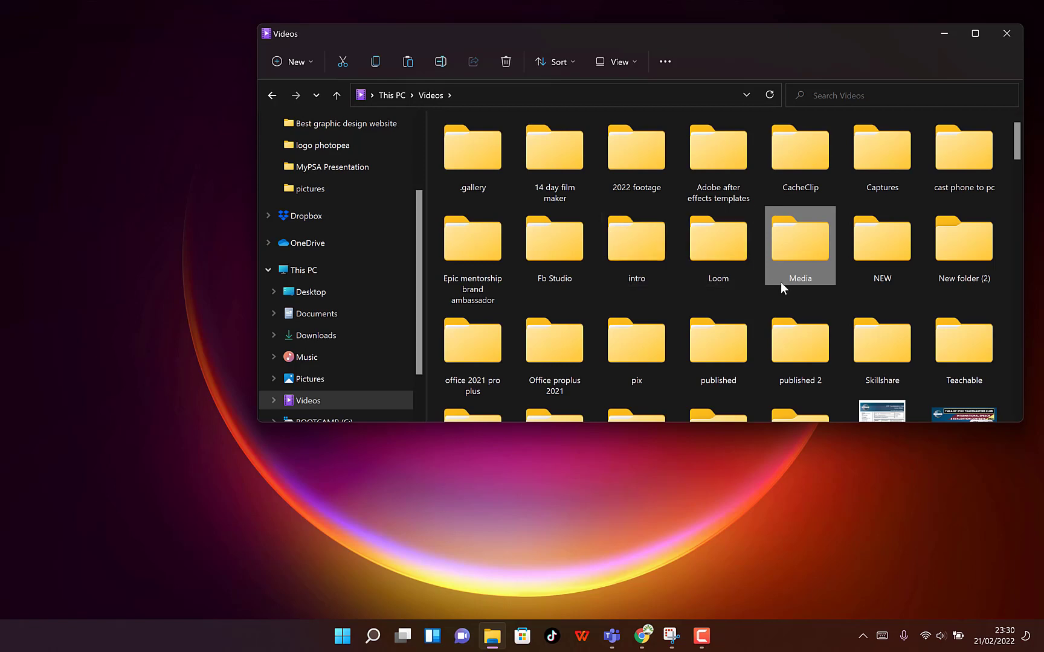
pyautogui.doubleClick(780, 282)
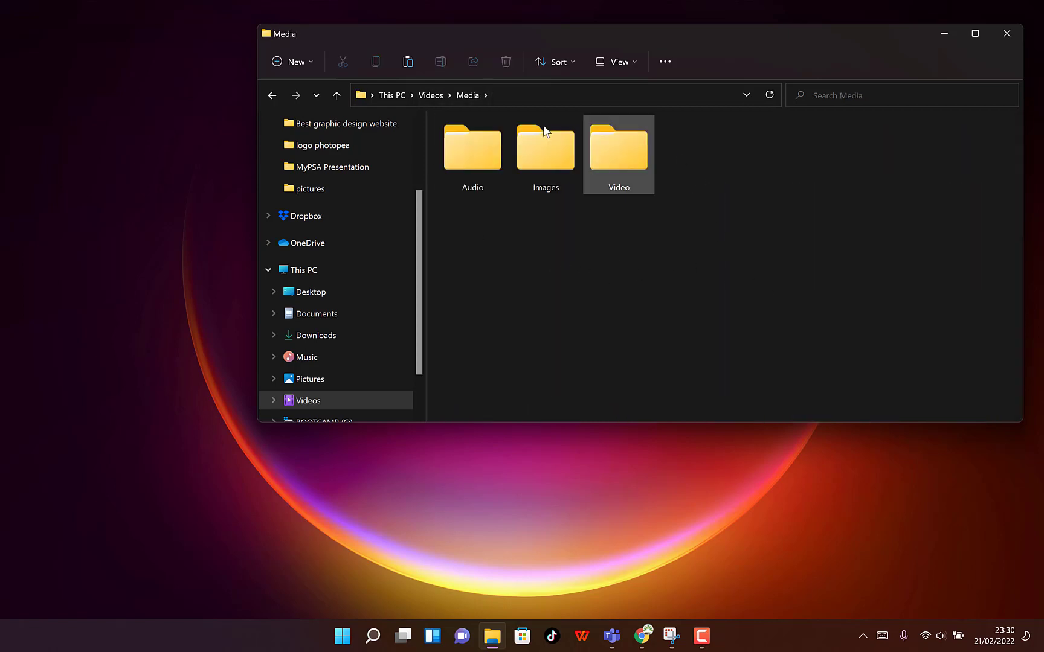
pyautogui.click(478, 161)
pyautogui.doubleClick(478, 162)
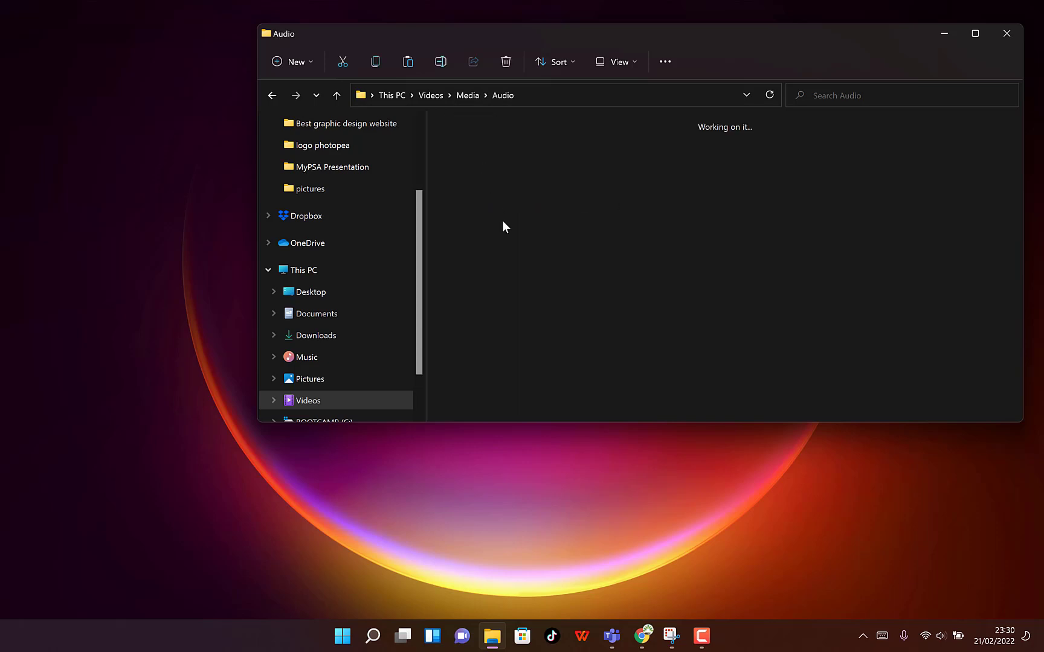
pyautogui.click(270, 94)
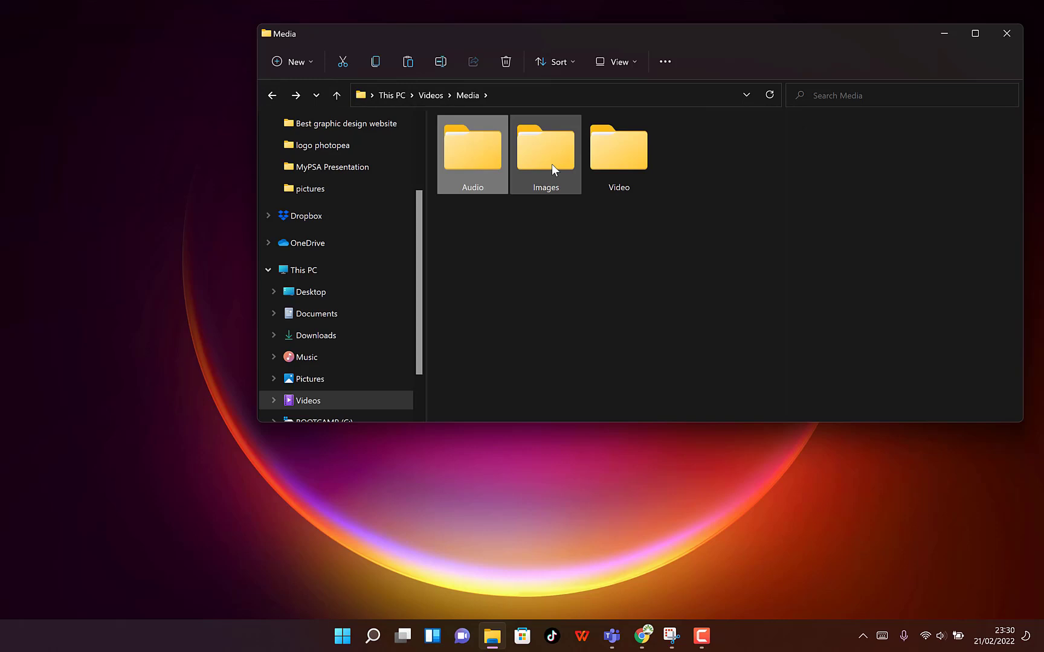
pyautogui.doubleClick(552, 164)
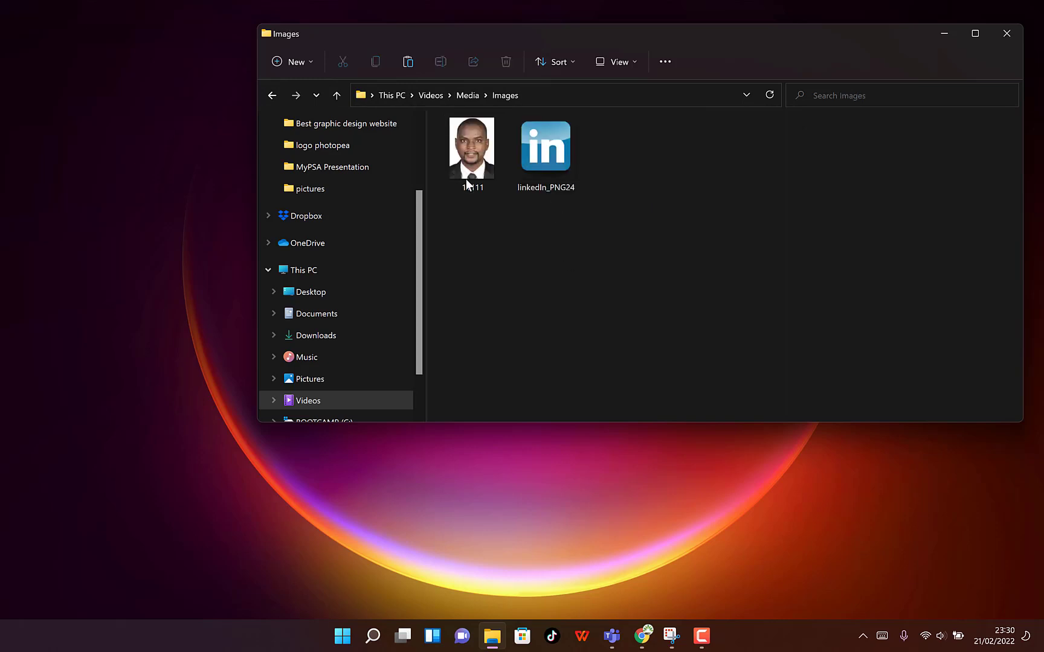
pyautogui.click(273, 95)
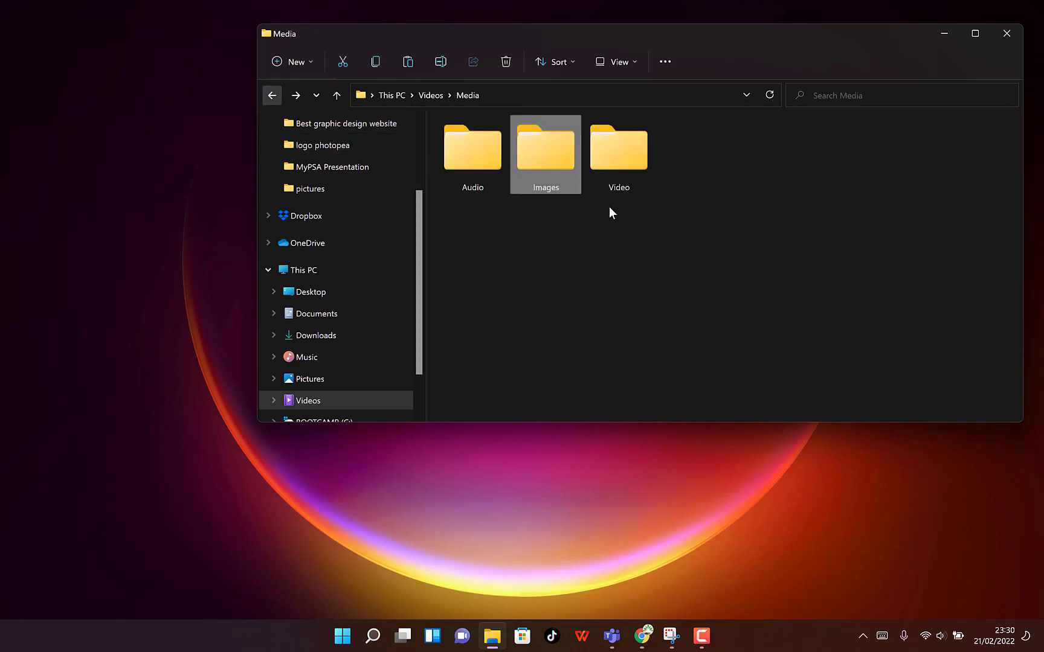
pyautogui.doubleClick(618, 151)
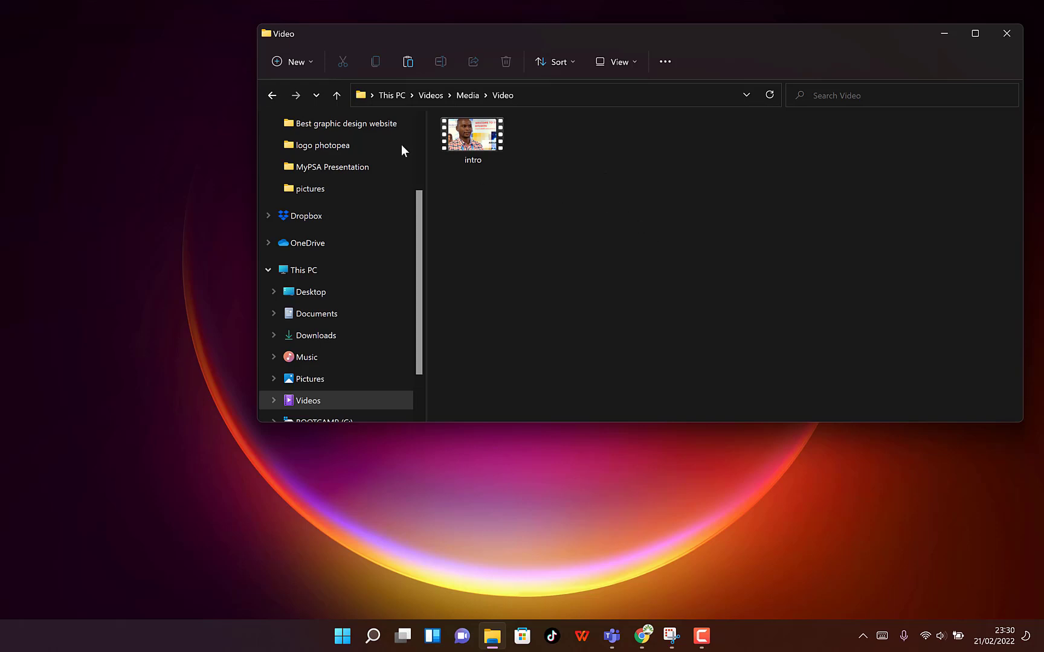
pyautogui.click(273, 95)
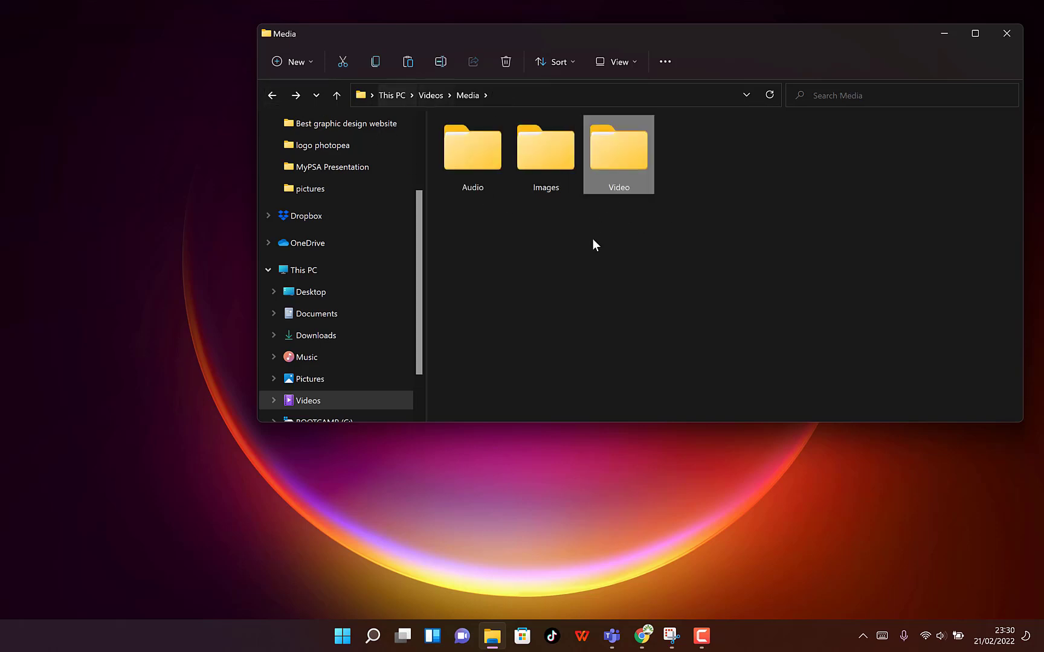
# Step: Launch Adobe Premiere Pro 2022 from the Start menu by searching 'pre'
pyautogui.moveTo(597, 192)
pyautogui.click(341, 637)
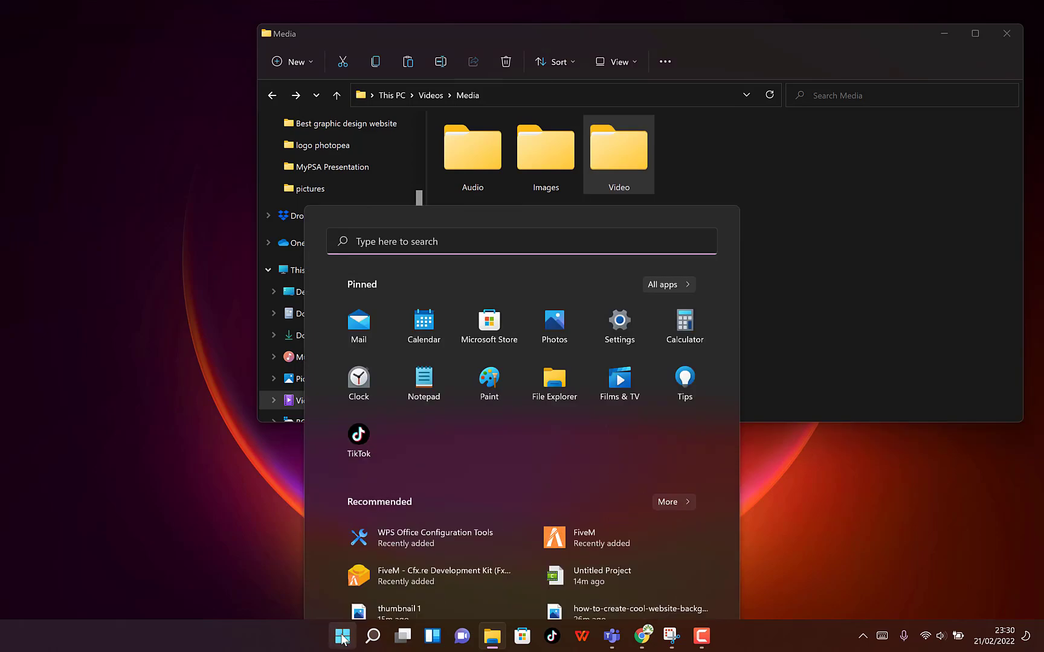
pyautogui.write('pre')
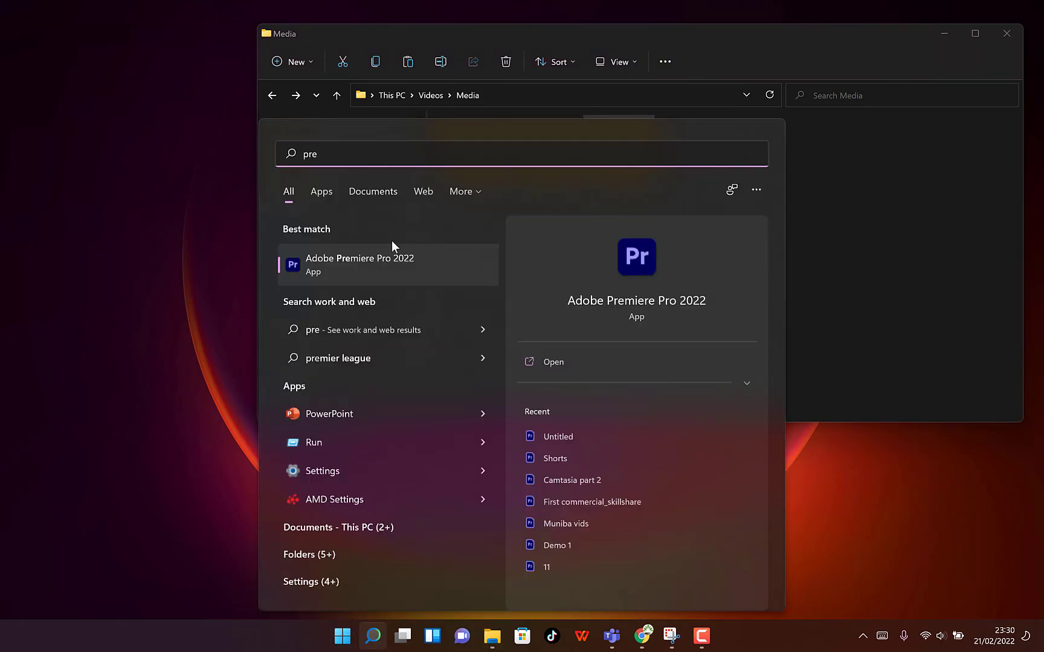
pyautogui.click(376, 266)
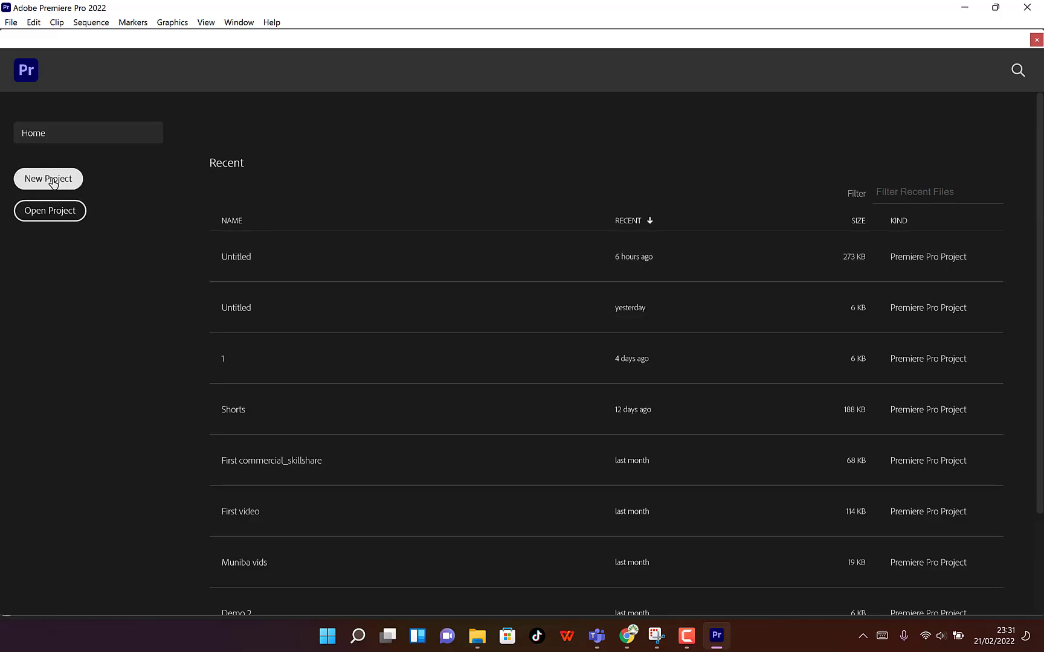
# Step: Create a new project named 'Tutorial 1' stored in the Videos > Media folder
pyautogui.click(52, 180)
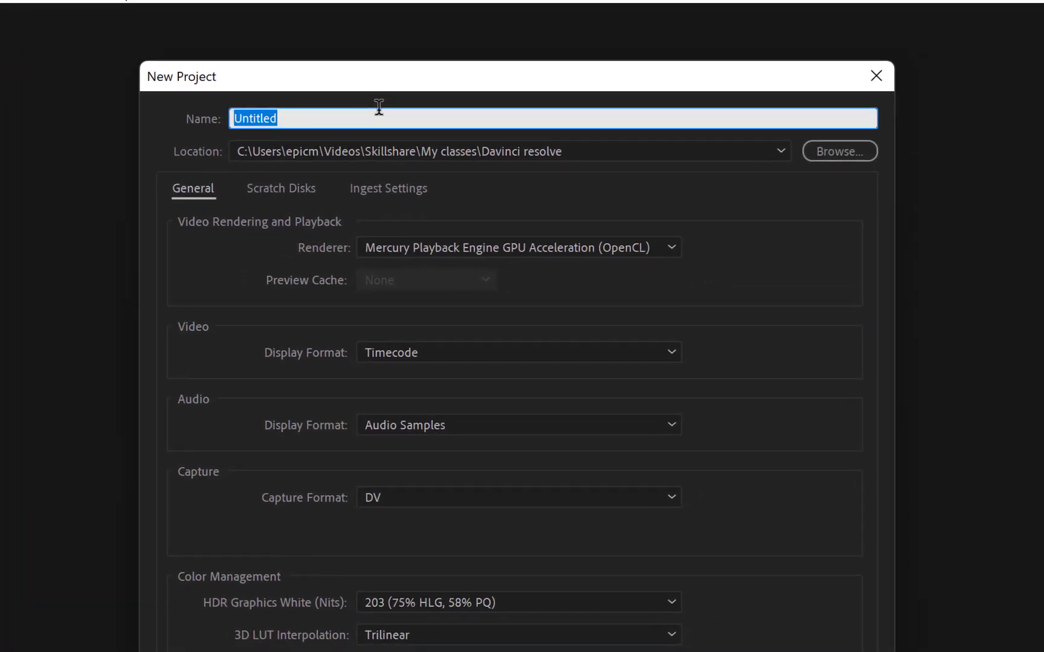
pyautogui.write('Tutorail')
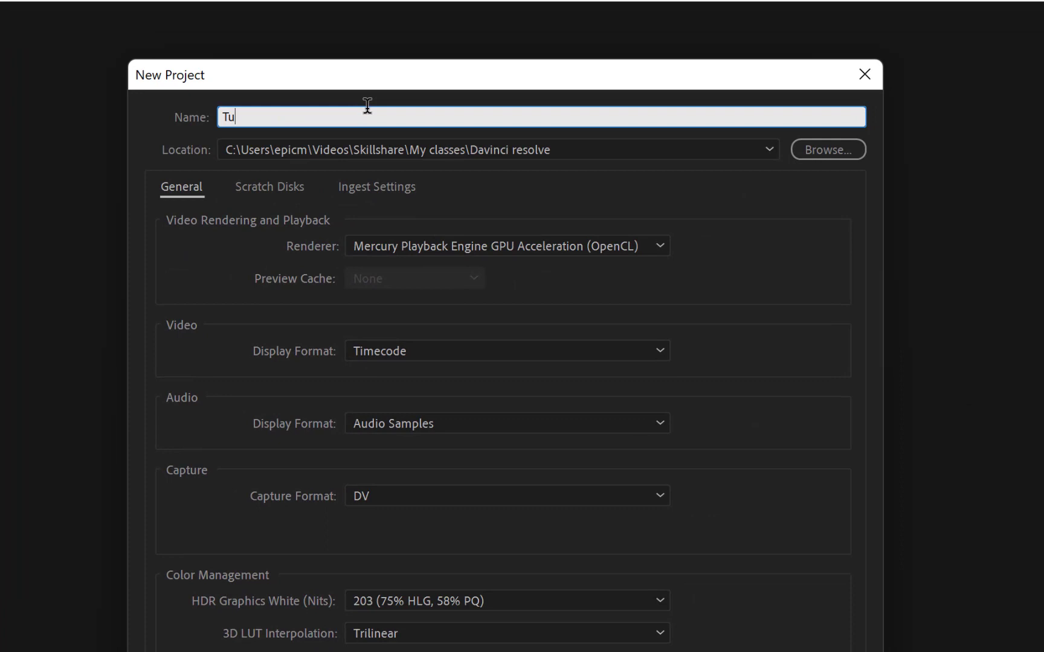
pyautogui.press('BackSpace')
pyautogui.press('BackSpace')
pyautogui.press('BackSpace')
pyautogui.write('ial 1')
pyautogui.click(857, 150)
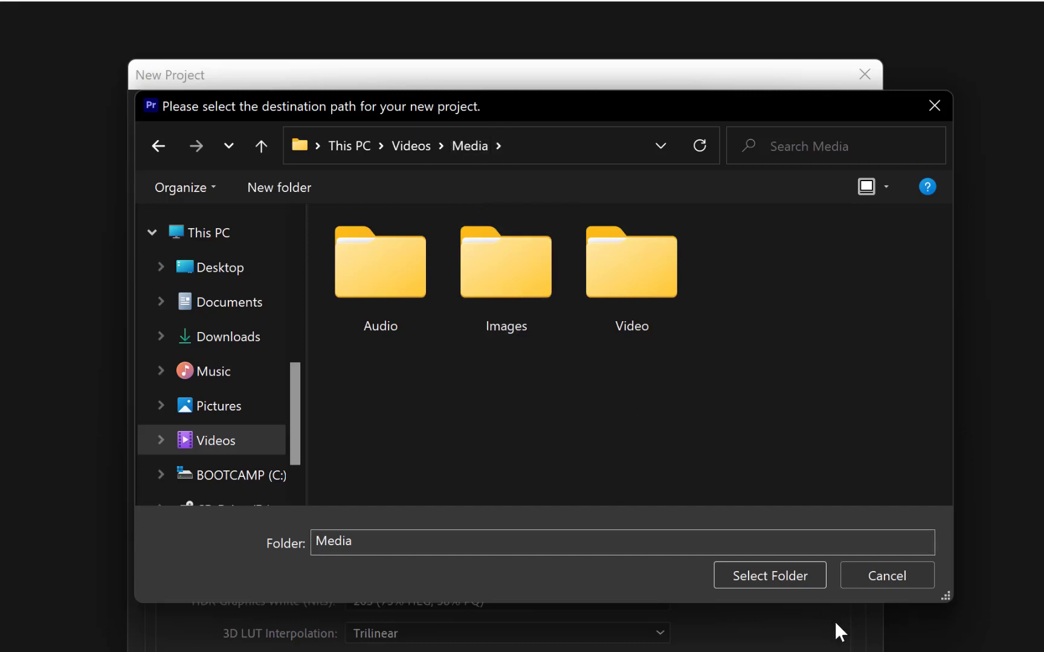
pyautogui.click(780, 582)
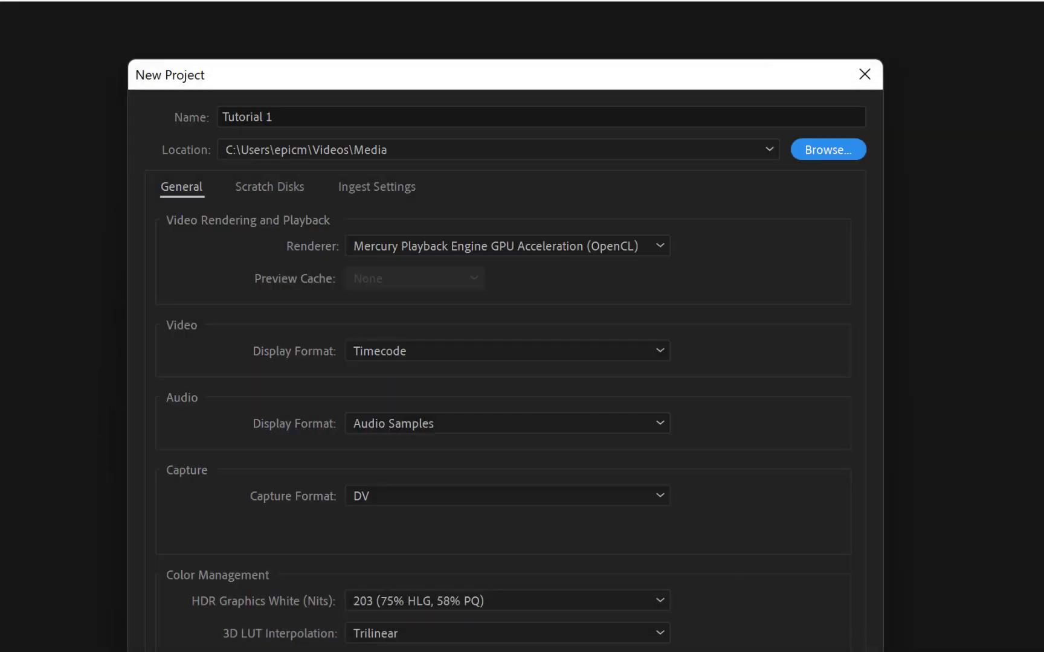
pyautogui.press('Return')
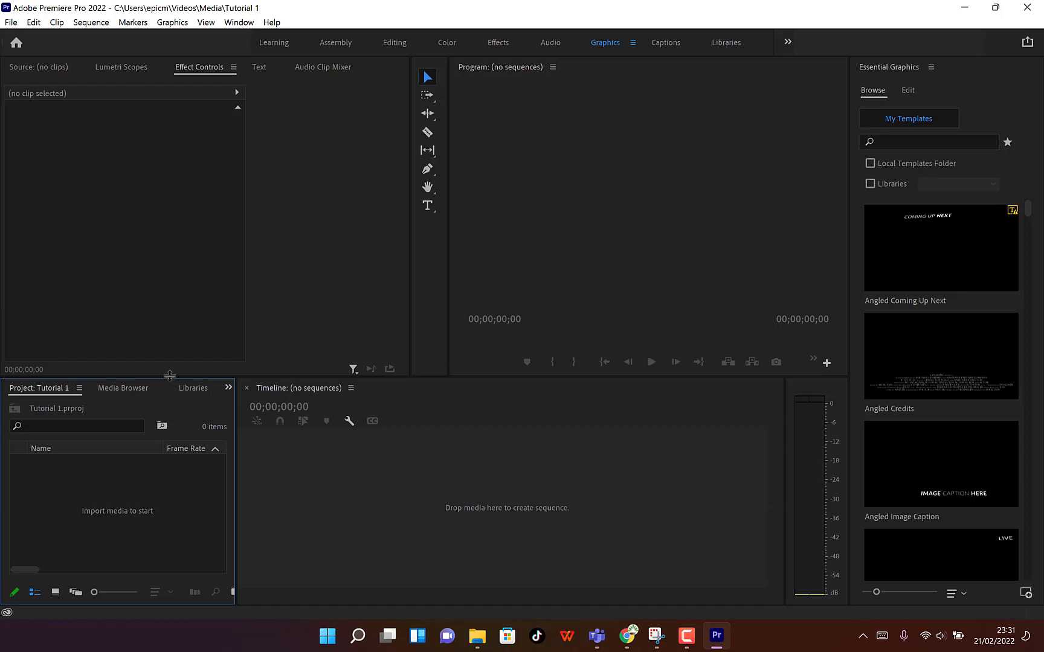
# Step: Make the Project and Timeline panels taller, open the Media Browser and collapse the Skills and Users folders
pyautogui.moveTo(170, 378); pyautogui.dragTo(172, 325)
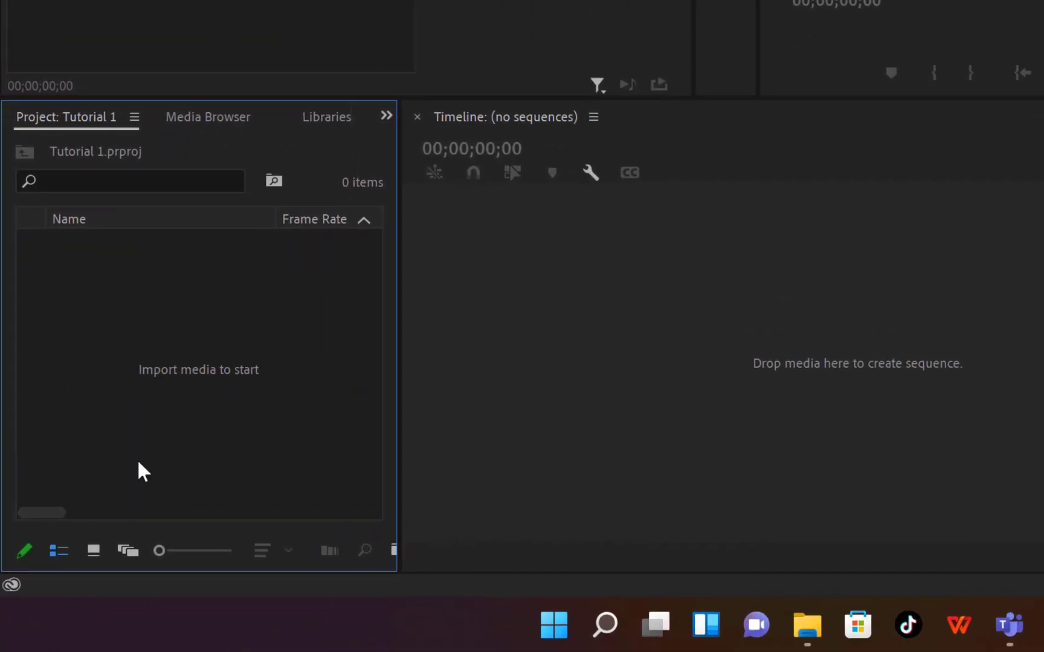
pyautogui.click(206, 114)
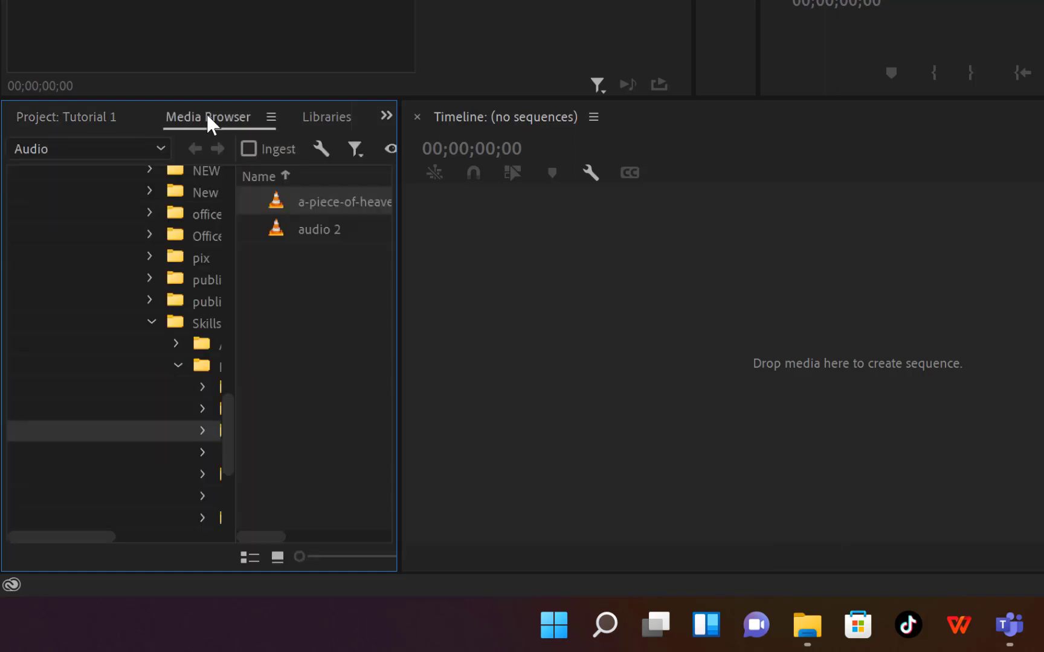
pyautogui.click(153, 322)
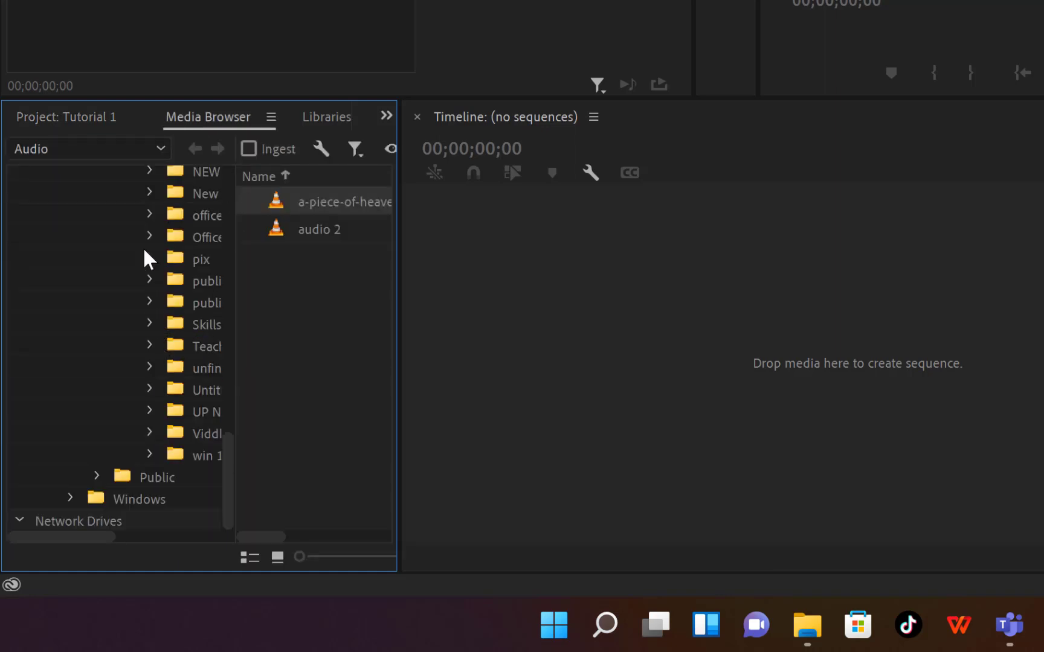
pyautogui.moveTo(77, 539); pyautogui.dragTo(104, 541)
pyautogui.scroll(10, 99, 340)
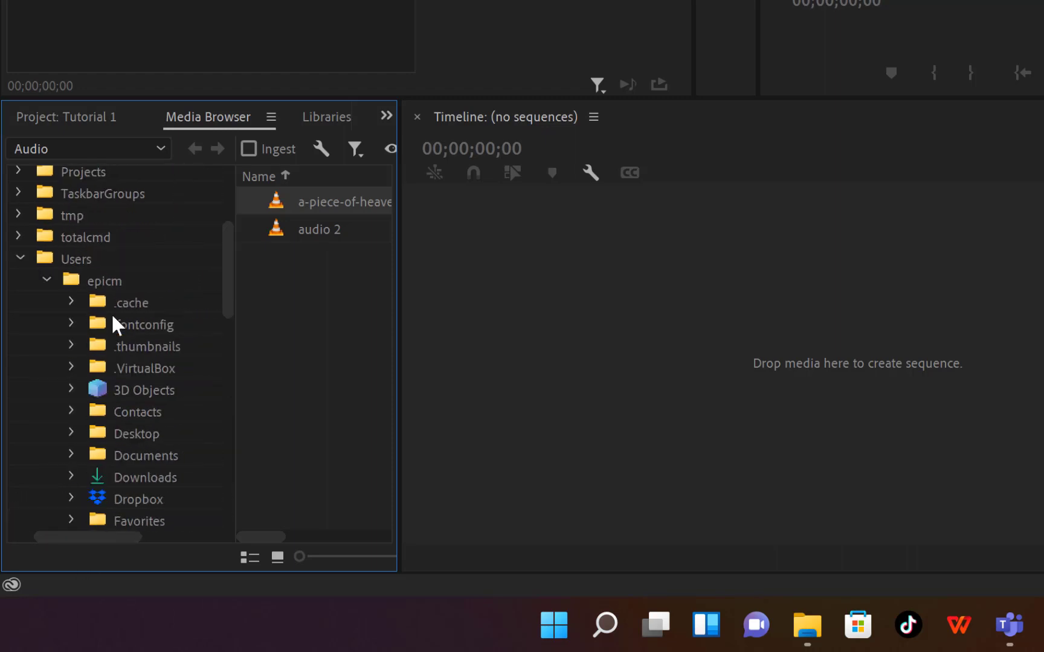
pyautogui.click(20, 322)
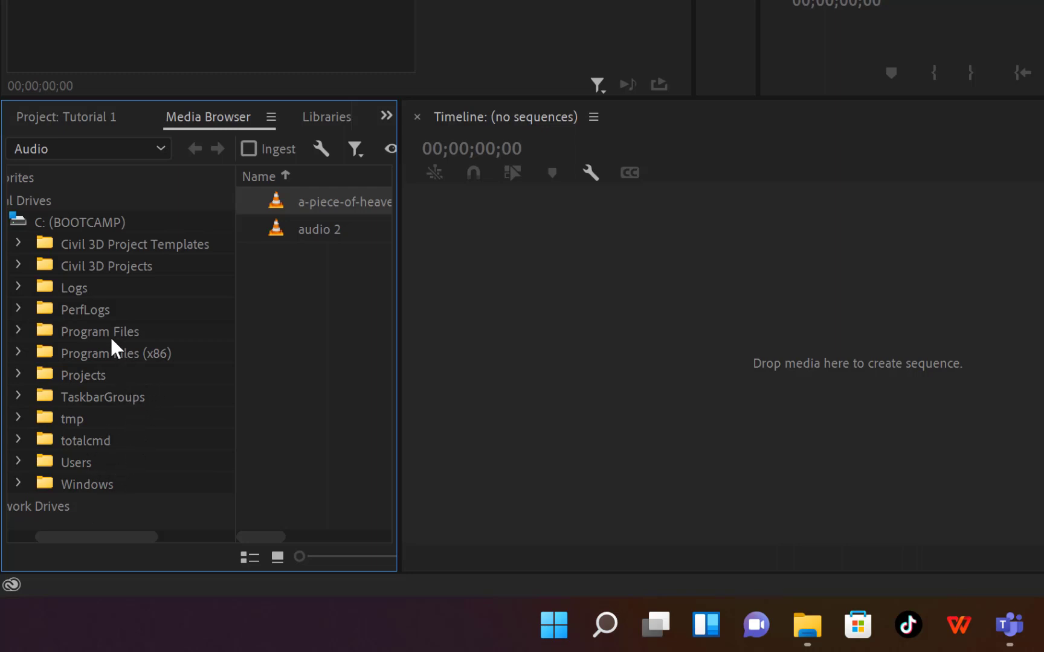
# Step: Navigate Users > Videos > Media and open the Video folder holding the intro clip
pyautogui.click(17, 462)
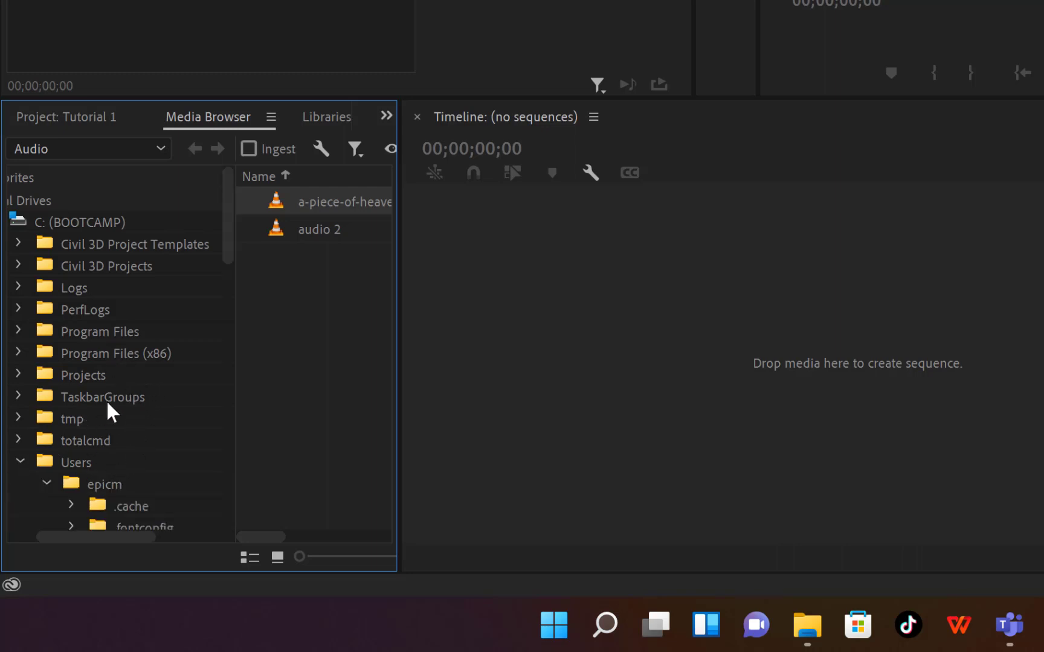
pyautogui.scroll(-3, 106, 400)
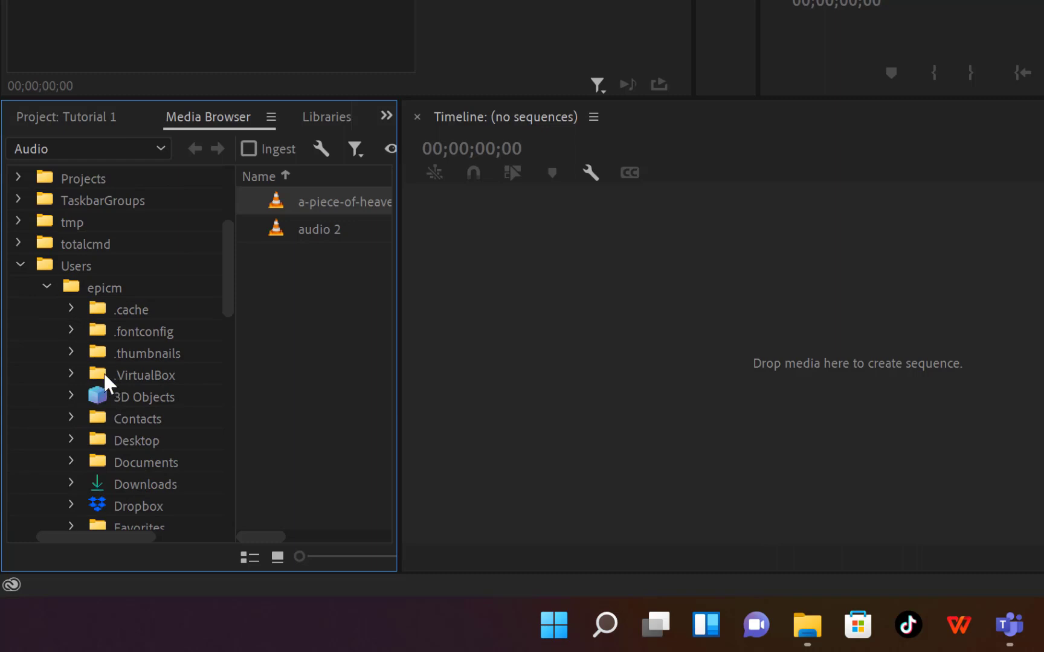
pyautogui.scroll(-3, 113, 469)
pyautogui.doubleClick(116, 483)
pyautogui.scroll(-3, 150, 462)
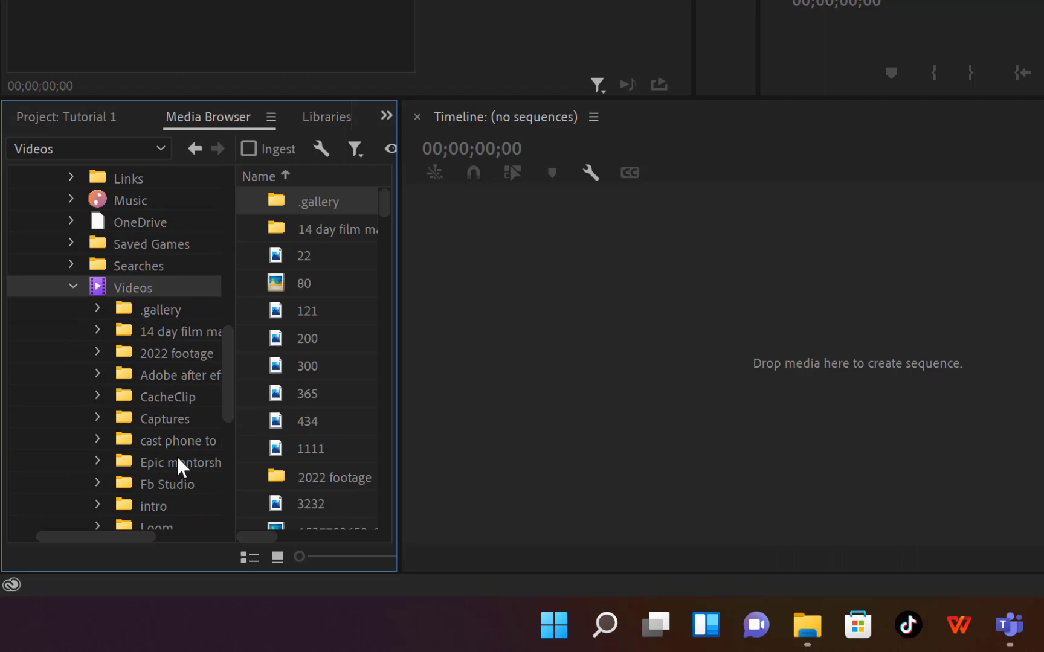
pyautogui.scroll(-1, 181, 472)
pyautogui.click(148, 484)
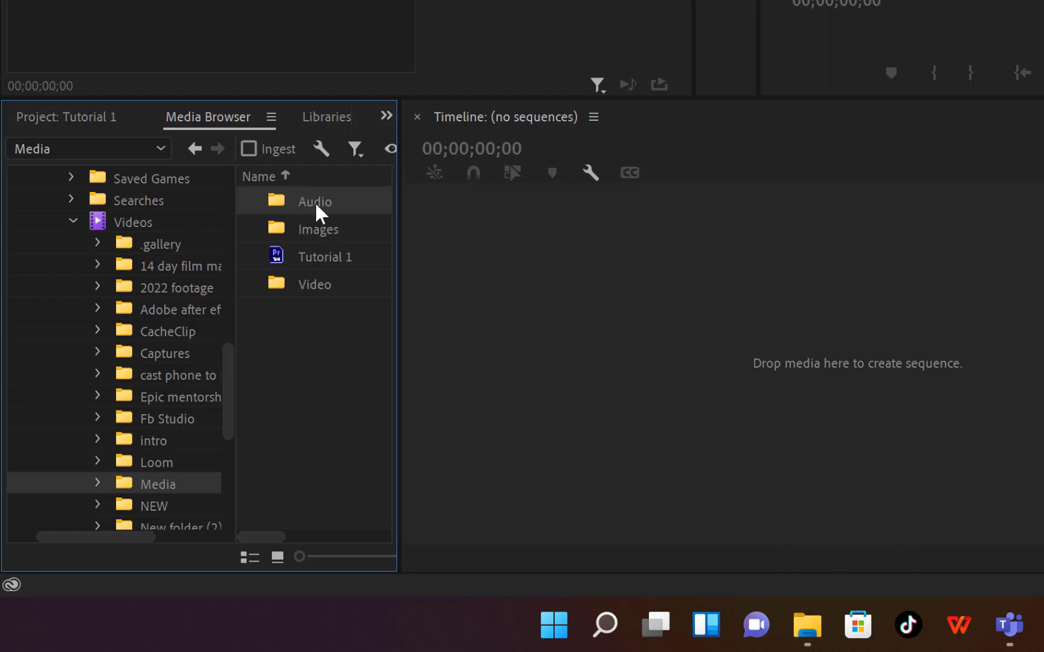
pyautogui.doubleClick(325, 287)
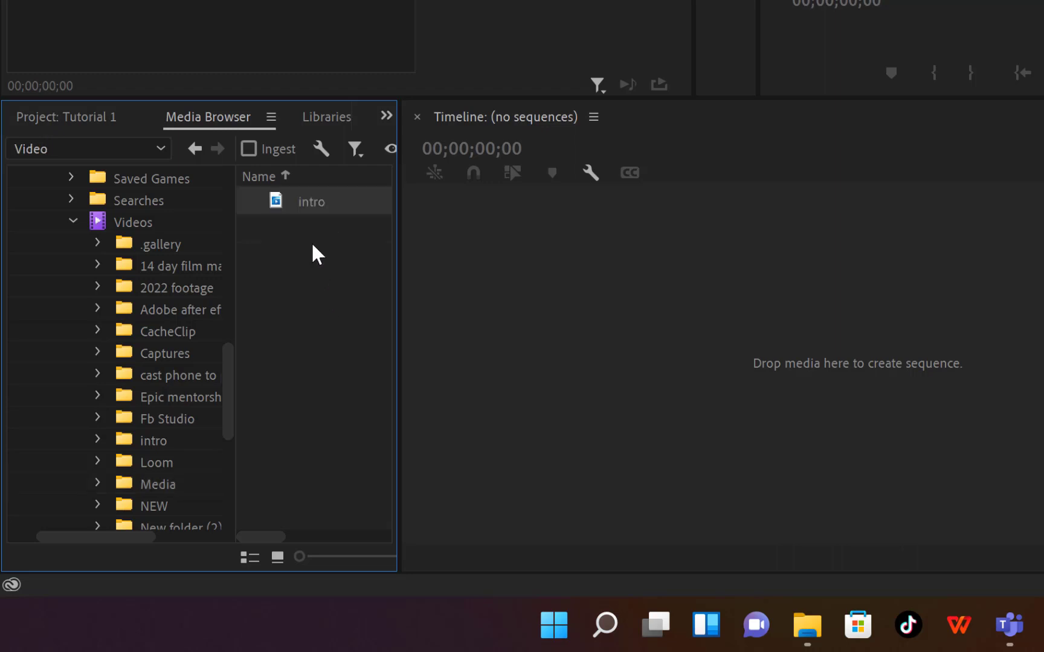
# Step: Import intro.mp4 and build a new 'intro' sequence from it on the timeline
pyautogui.rightClick(303, 200)
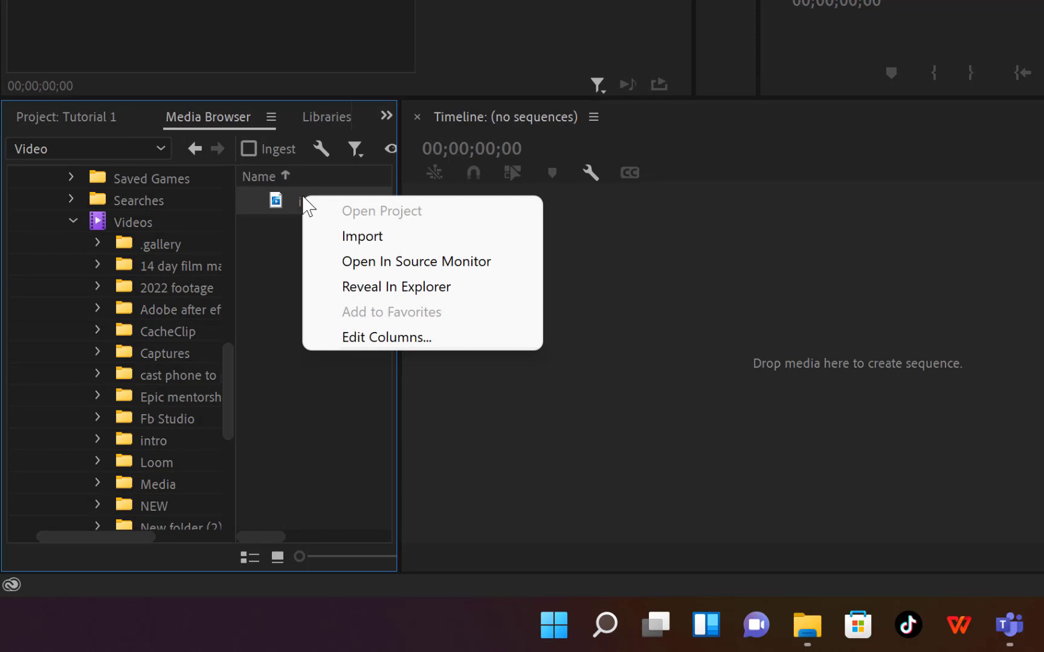
pyautogui.click(336, 238)
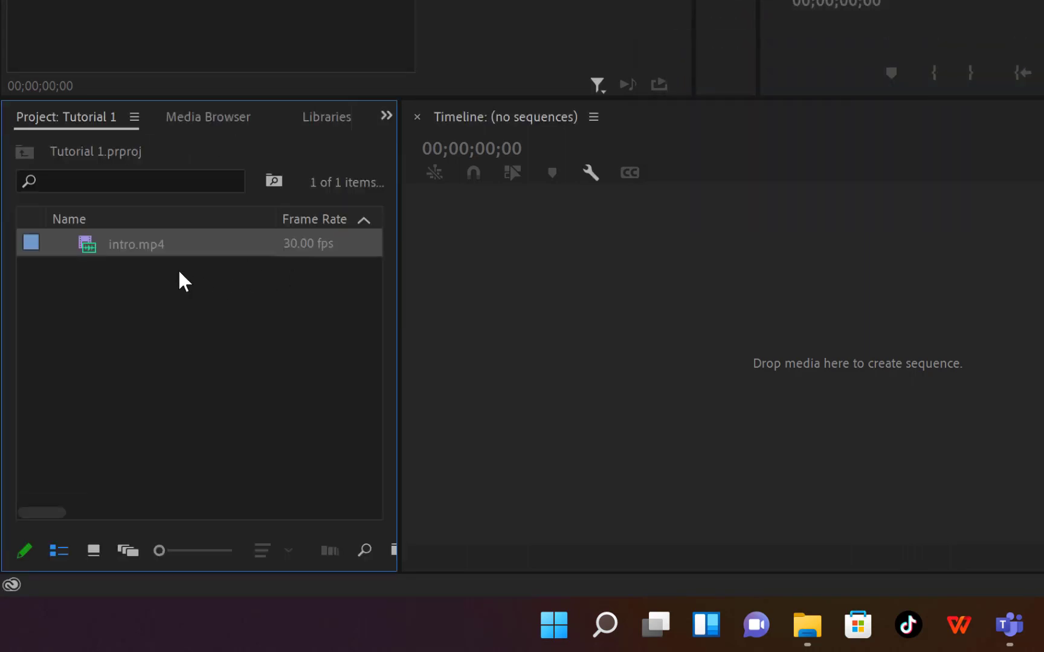
pyautogui.rightClick(162, 240)
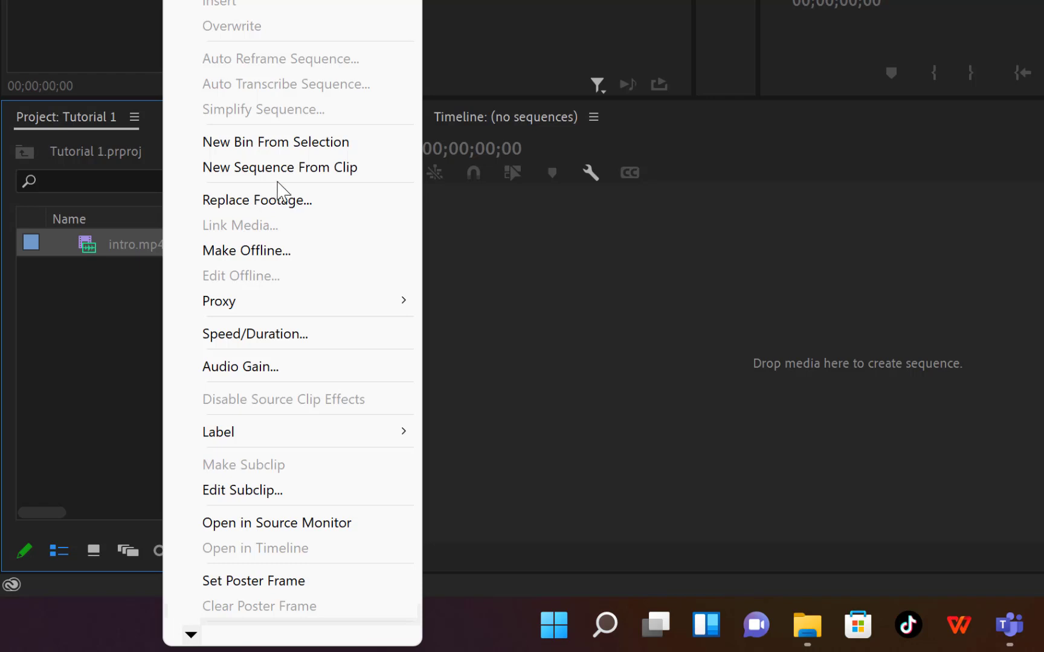
pyautogui.click(290, 170)
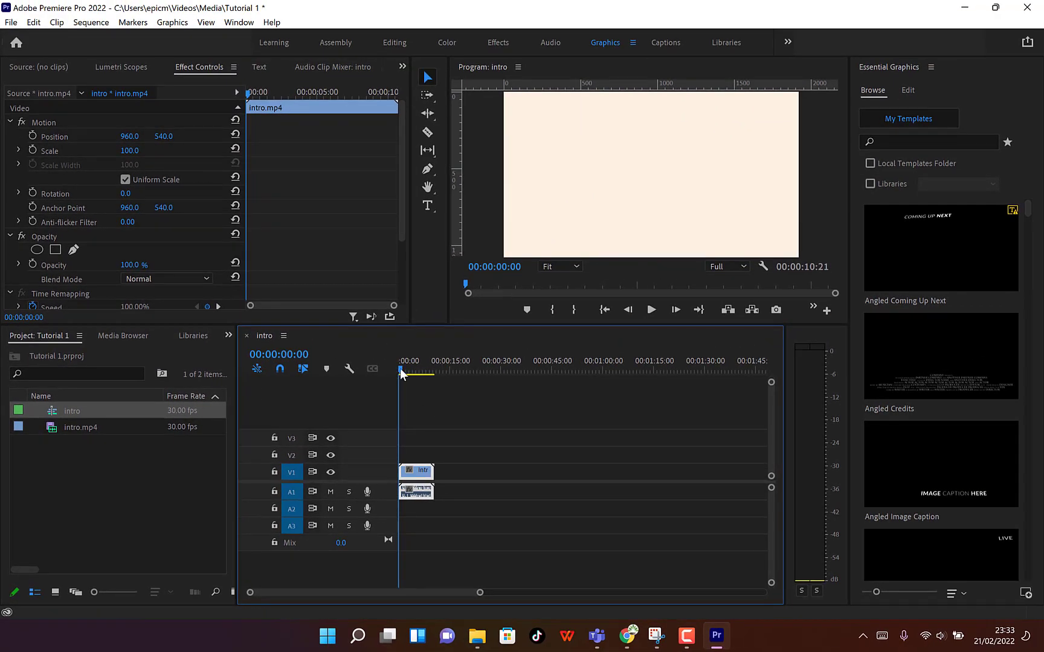
# Step: Scrub through the intro clip, then widen the Project panel to reveal columns like Media Start
pyautogui.moveTo(401, 366)
pyautogui.mouseDown()
pyautogui.moveTo(430, 382)
pyautogui.moveTo(400, 380)
pyautogui.mouseUp()
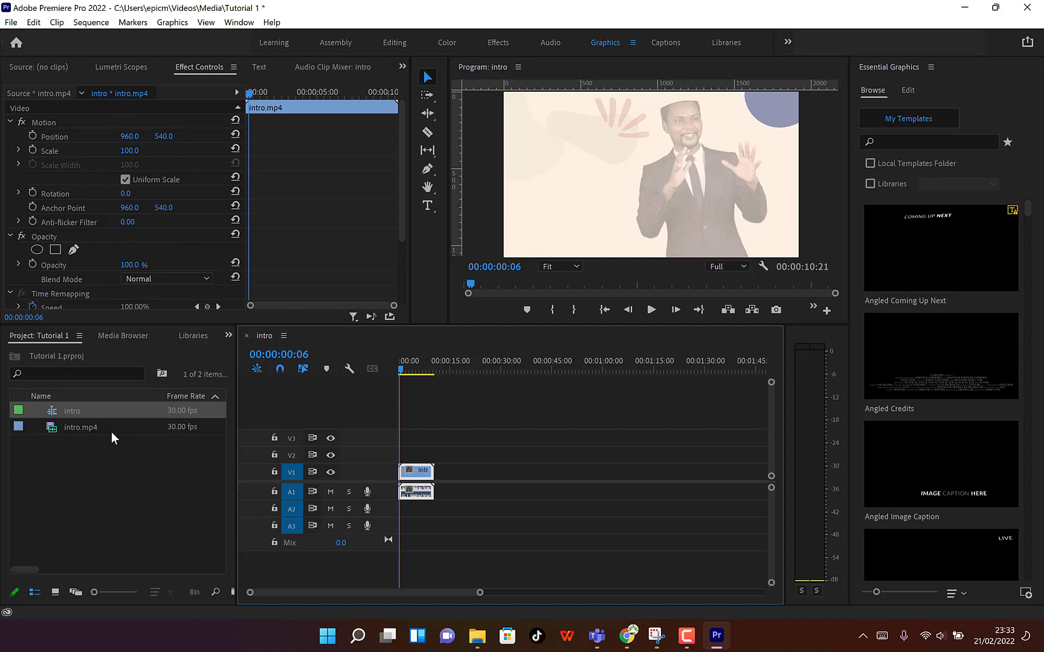
pyautogui.click(145, 470)
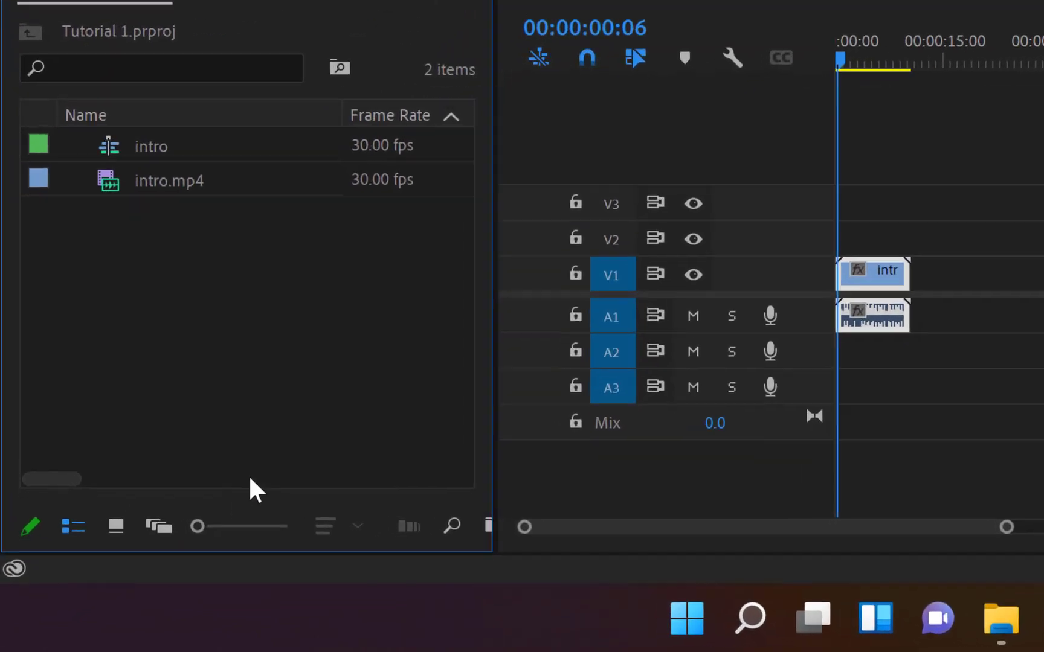
pyautogui.moveTo(237, 515); pyautogui.dragTo(295, 515)
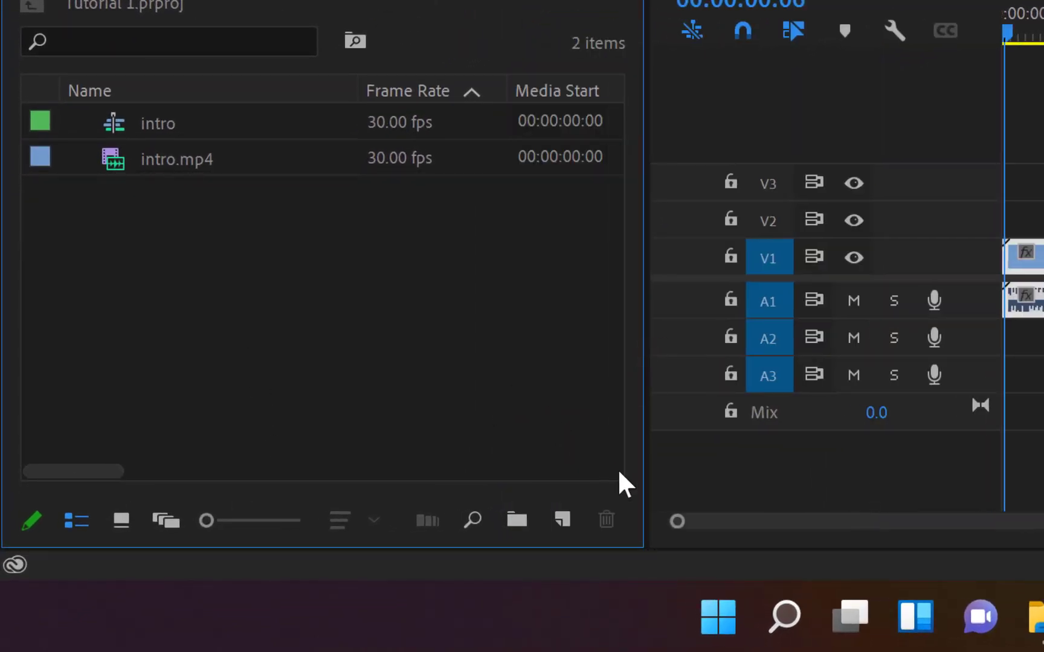
# Step: Create a 'Videos' bin and move the intro sequence and intro.mp4 into it
pyautogui.click(516, 519)
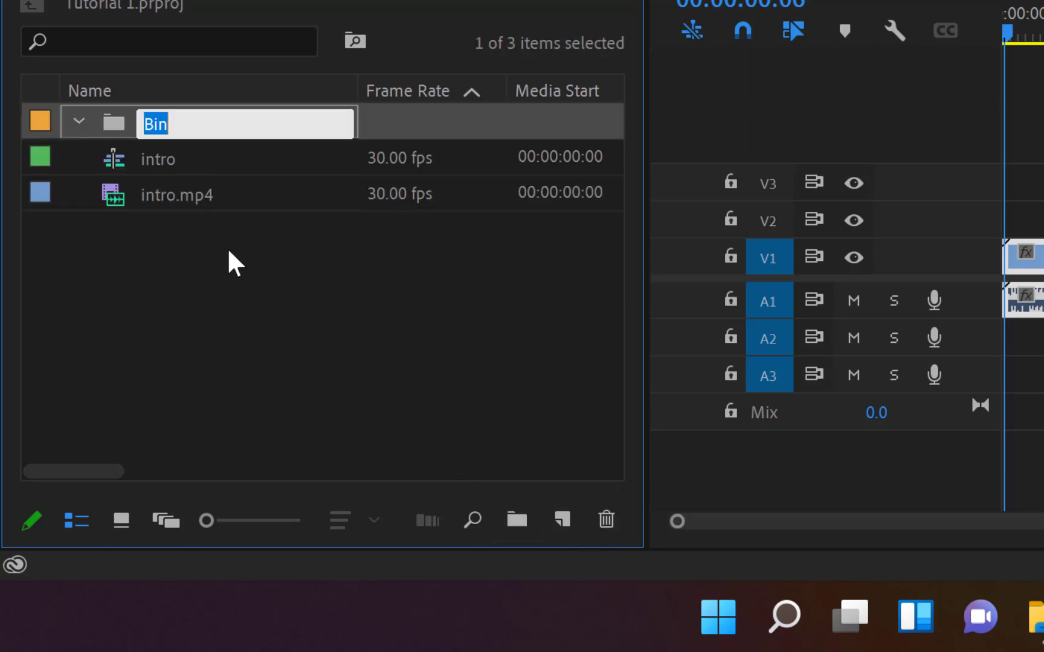
pyautogui.write('V')
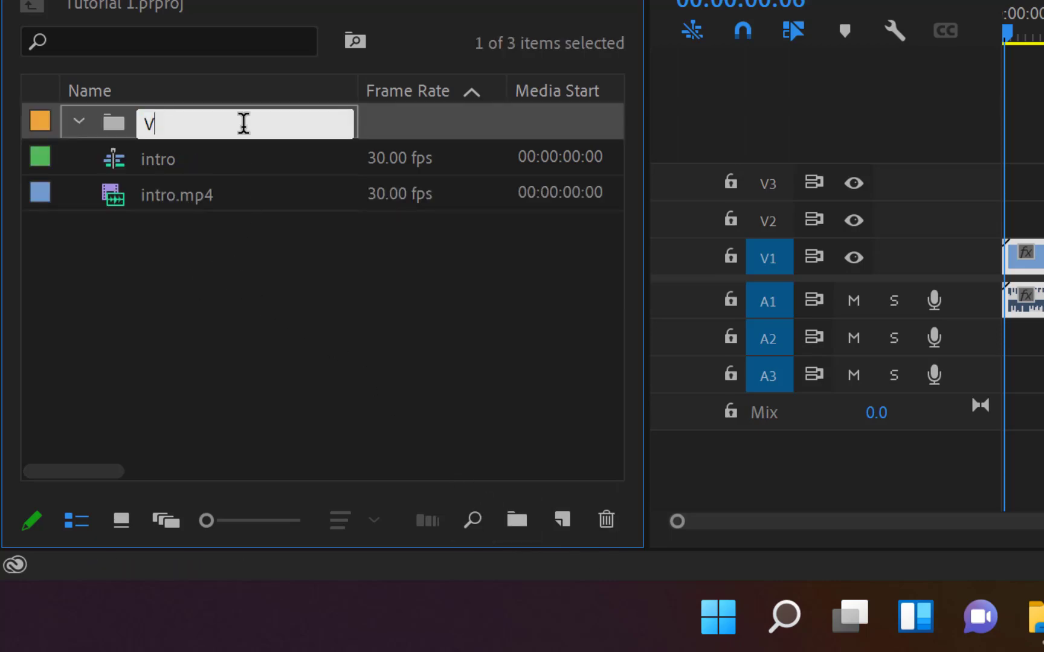
pyautogui.write('ideos')
pyautogui.press('Tab')
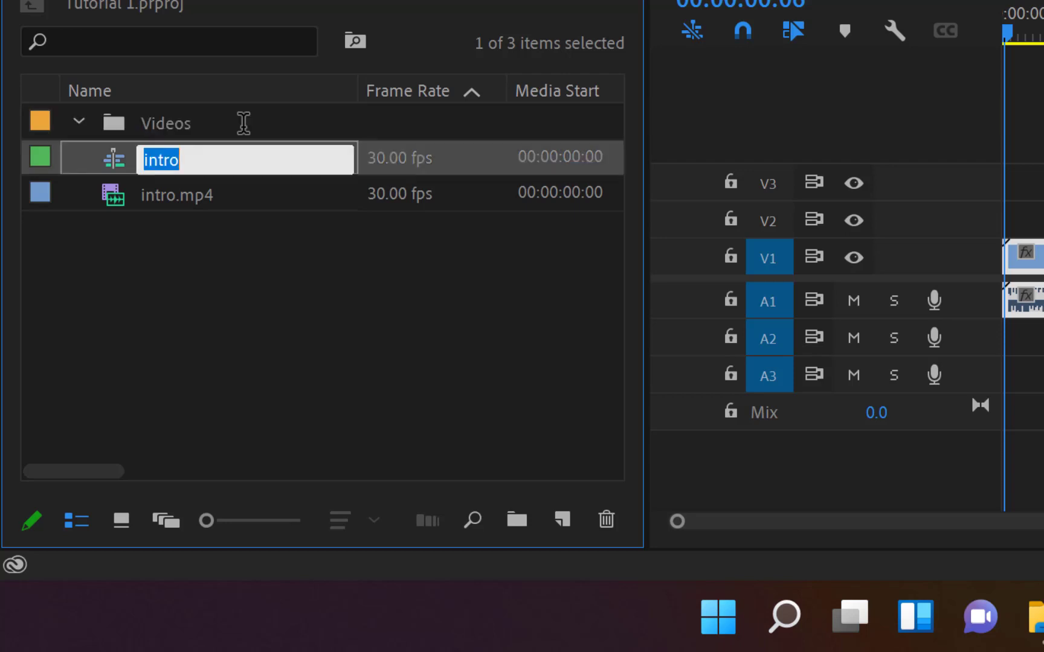
pyautogui.click(345, 309)
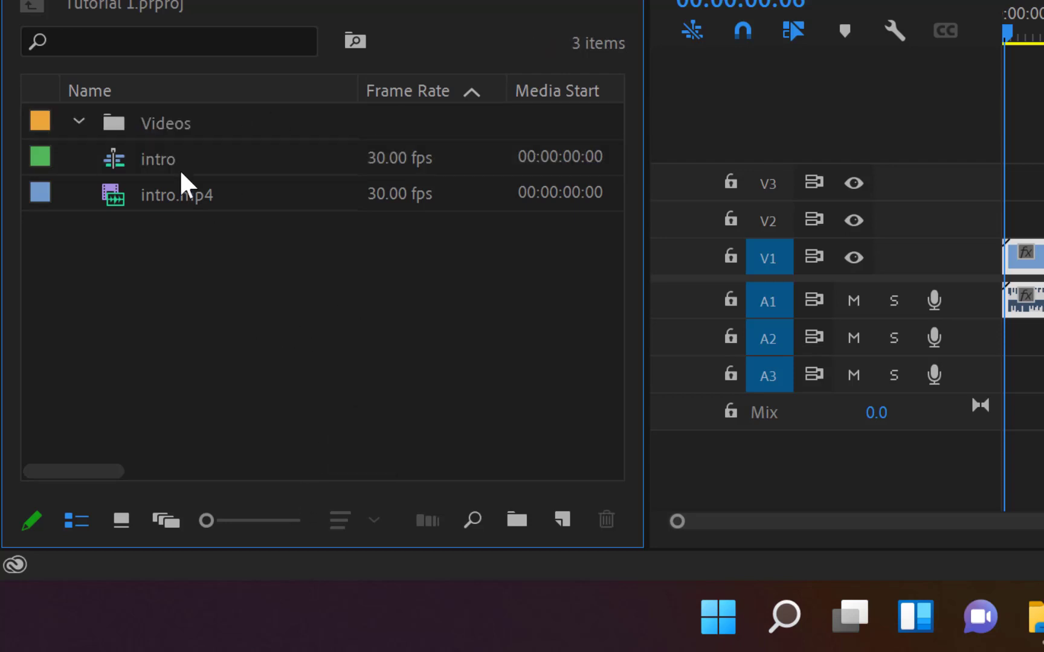
pyautogui.click(152, 159)
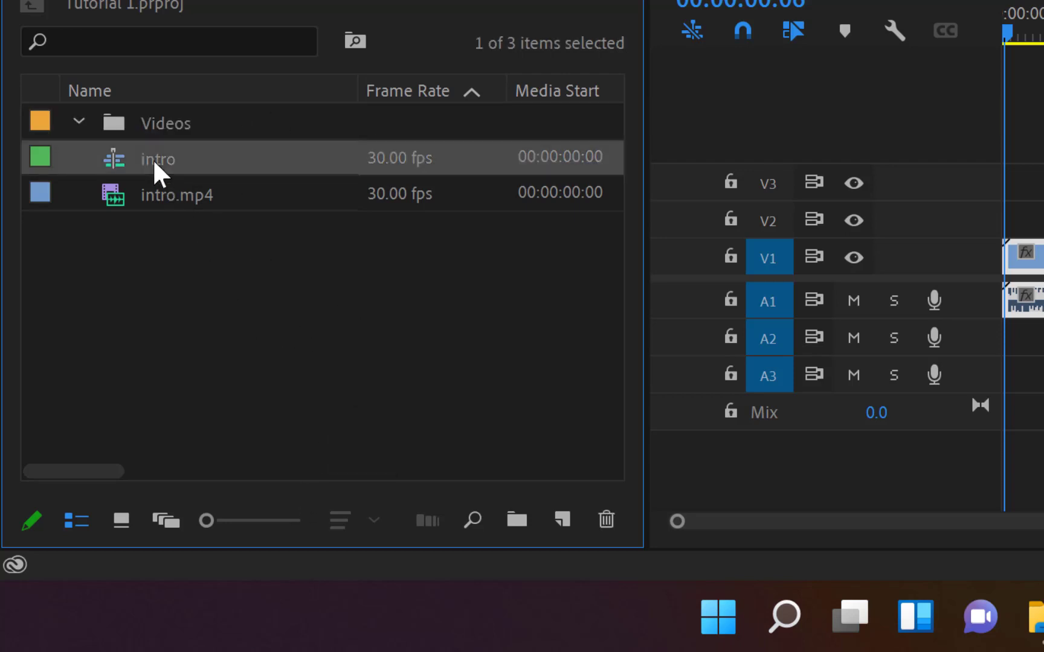
pyautogui.keyDown('ctrl'); pyautogui.click(225, 197); pyautogui.keyUp('ctrl')
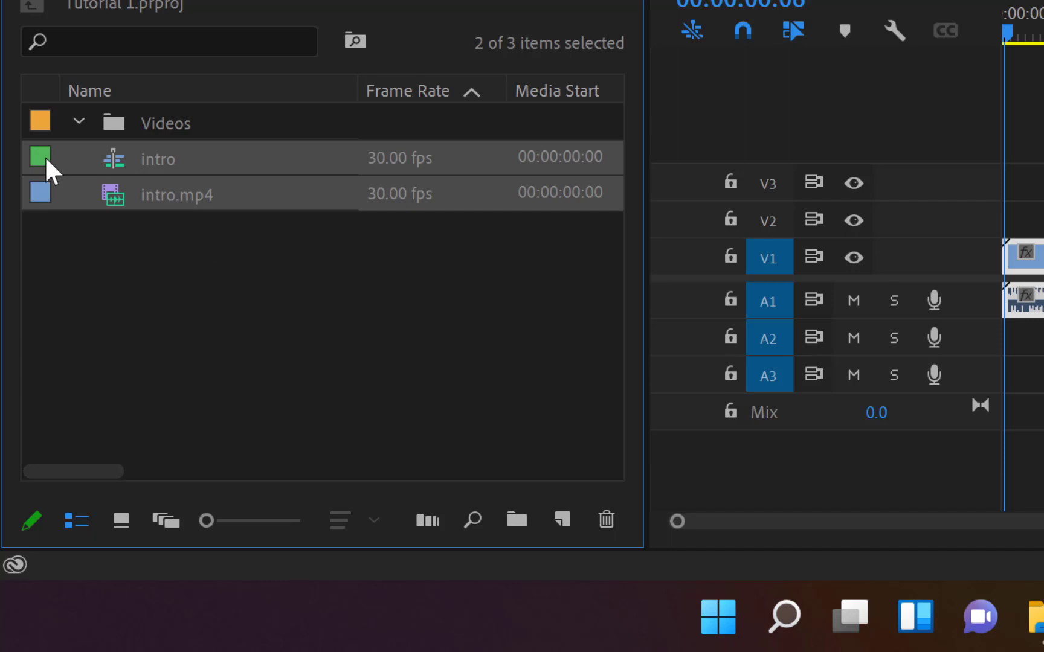
pyautogui.moveTo(42, 154); pyautogui.dragTo(141, 124)
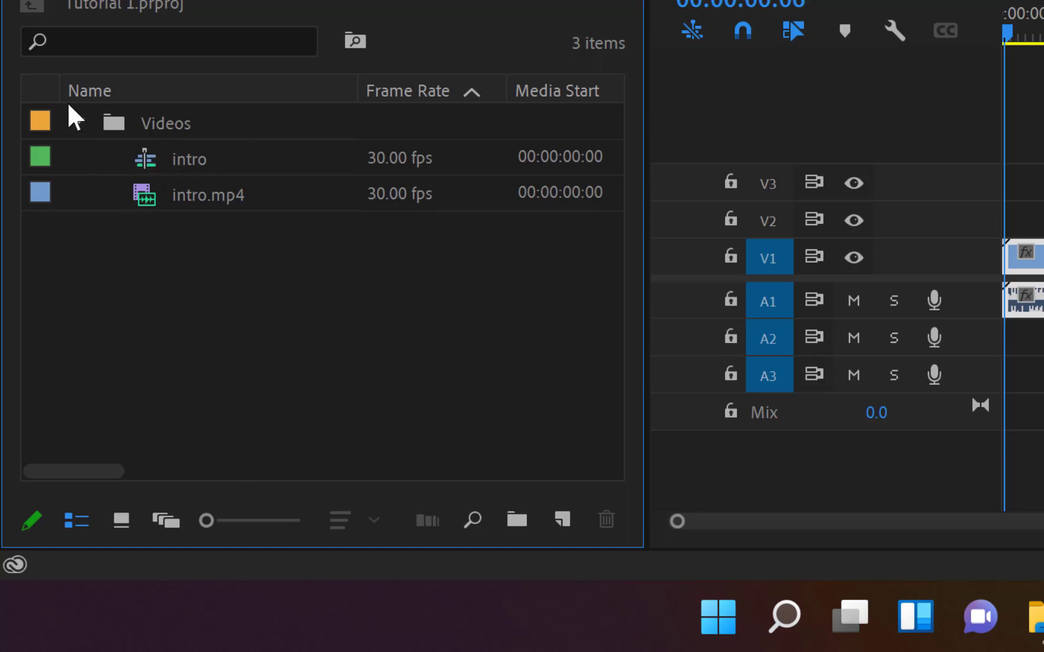
pyautogui.click(113, 124)
# Step: Collapse the Videos bin and import Bird Ambience.mp3 and Busy City Street.mp3 from Media > Audio
pyautogui.press('Left')
pyautogui.click(134, 211)
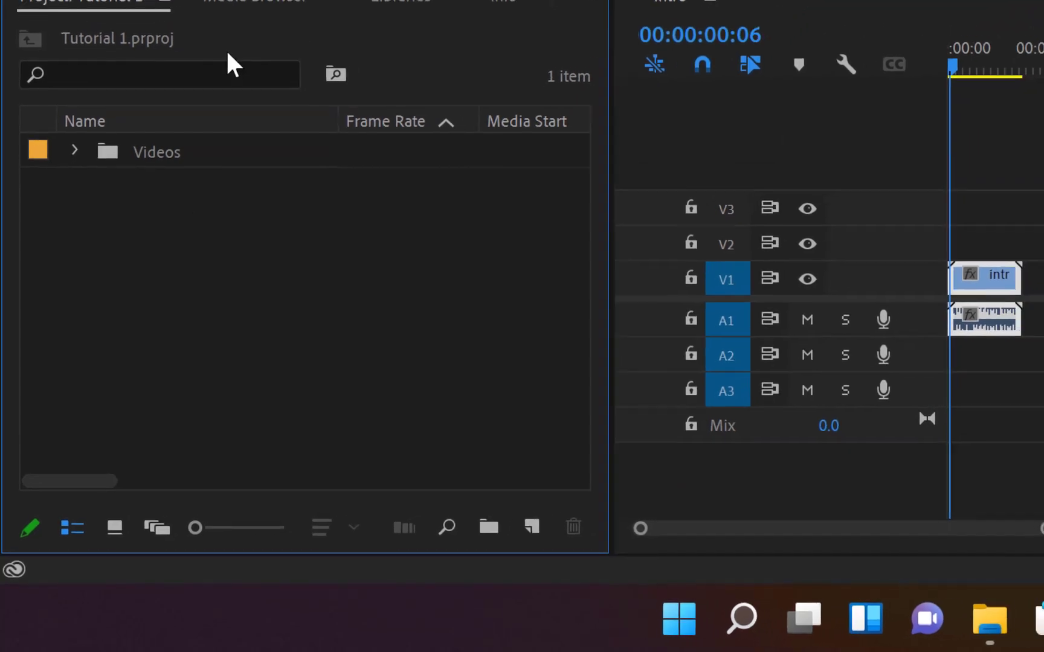
pyautogui.click(233, 18)
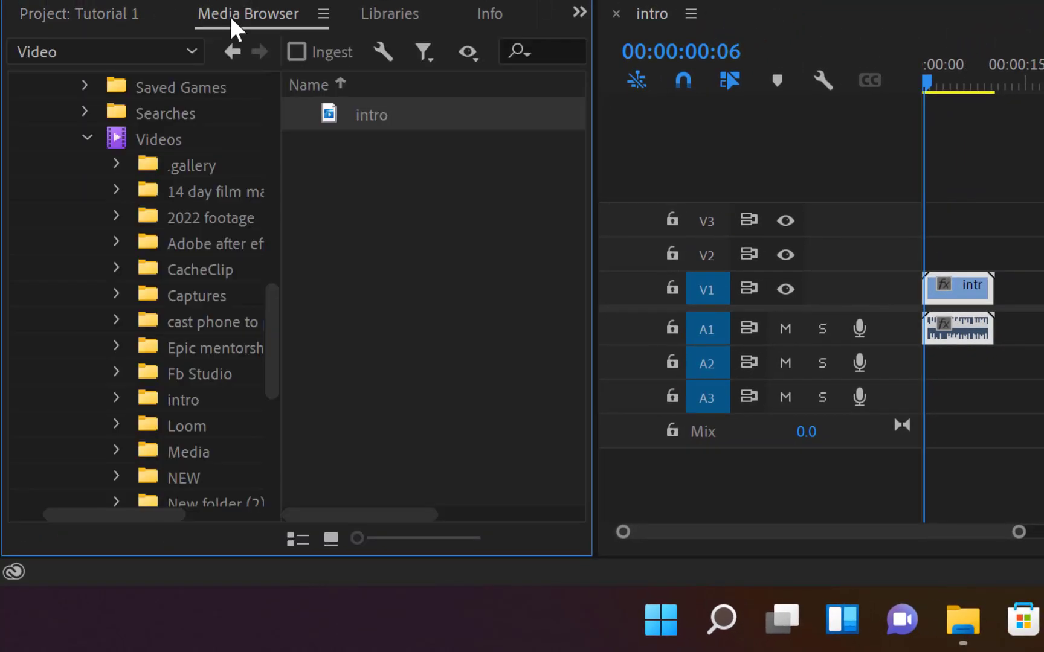
pyautogui.click(231, 50)
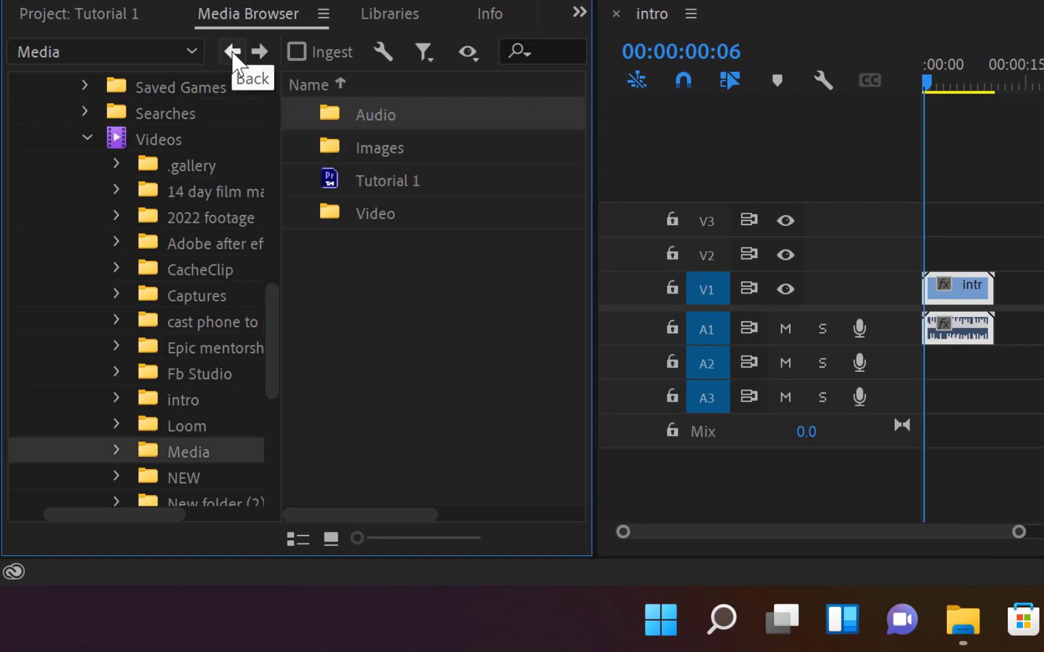
pyautogui.doubleClick(366, 114)
pyautogui.moveTo(453, 250); pyautogui.dragTo(356, 112)
pyautogui.rightClick(358, 115)
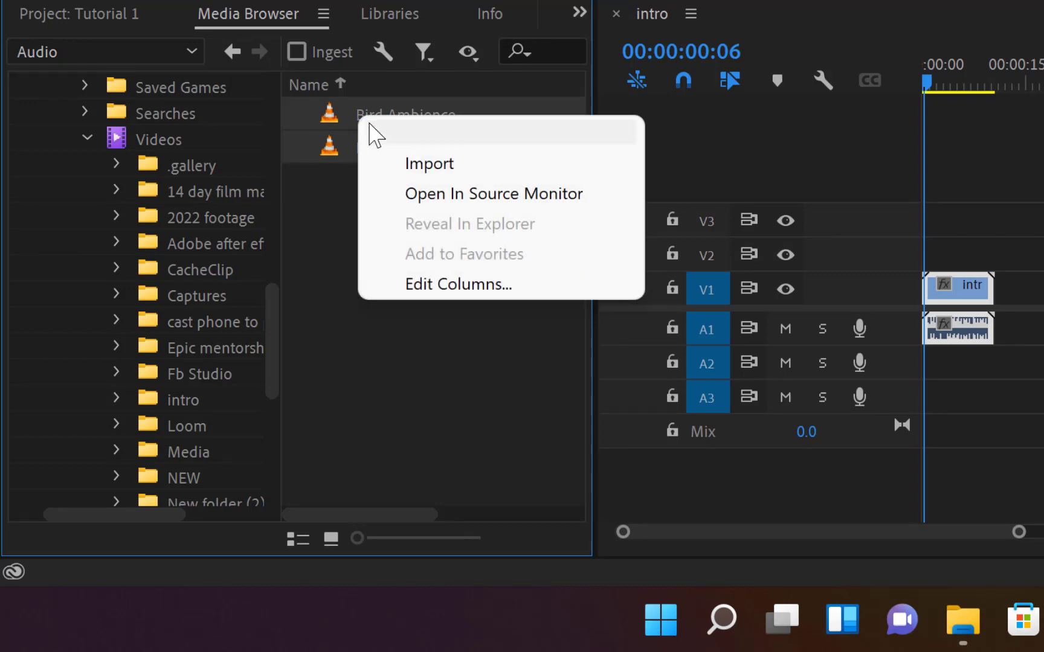
pyautogui.click(398, 160)
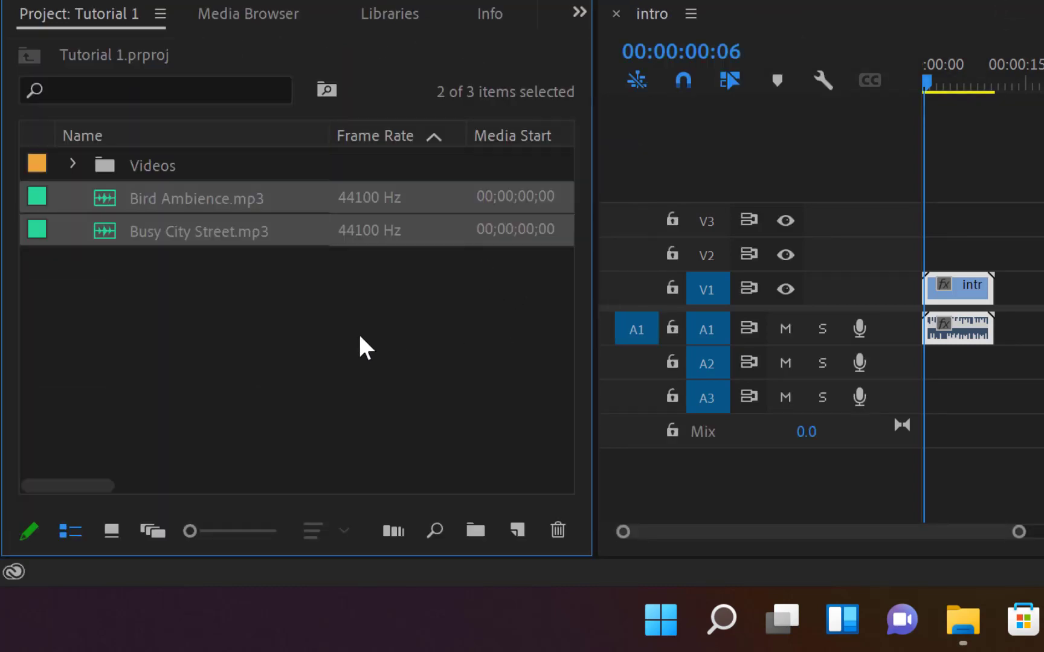
# Step: Create an 'Audio' bin, move both audio files into it, and collapse it
pyautogui.click(186, 290)
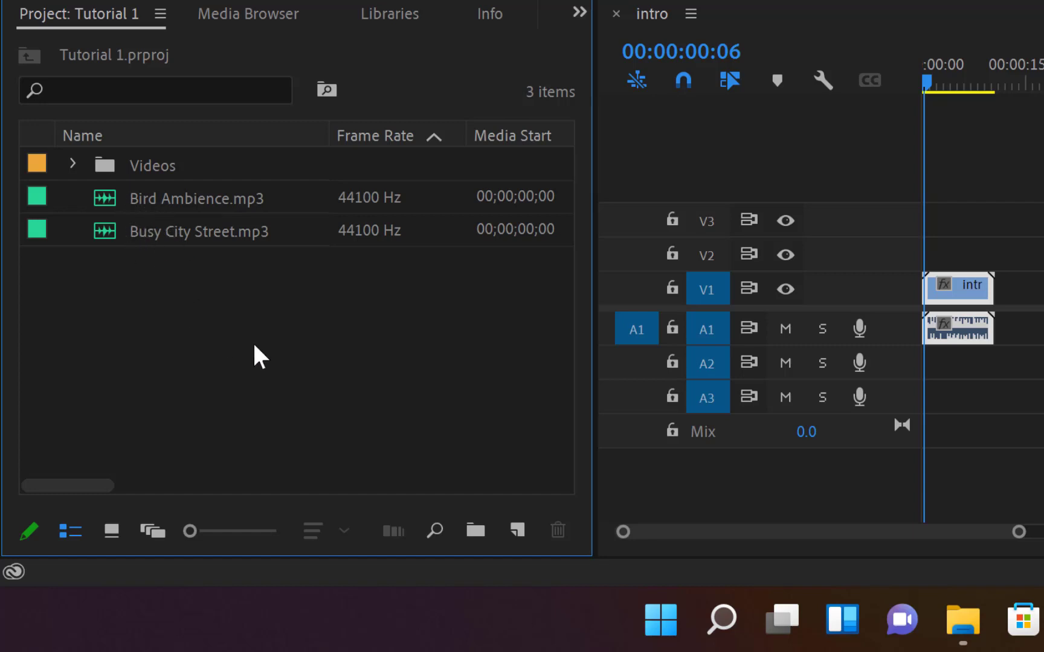
pyautogui.click(475, 530)
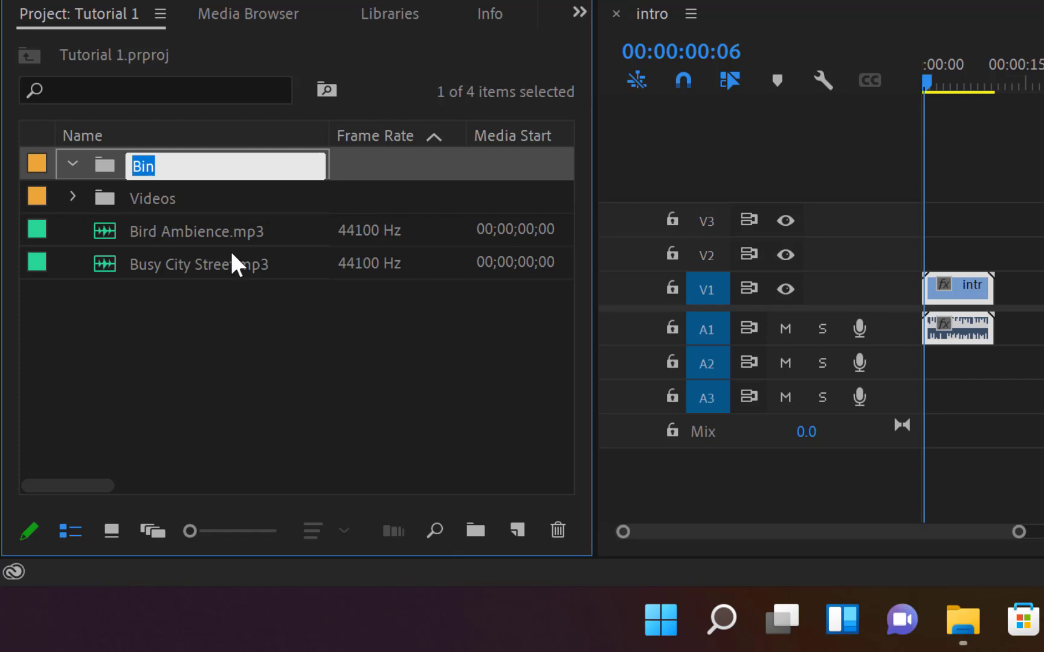
pyautogui.write('Audio')
pyautogui.click(264, 359)
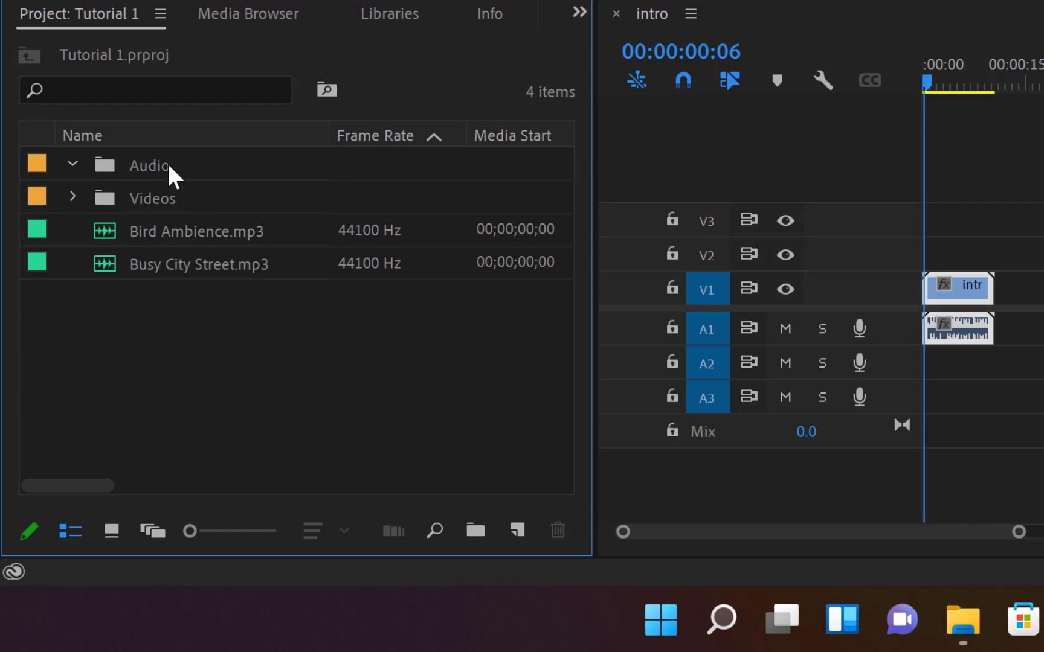
pyautogui.click(138, 262)
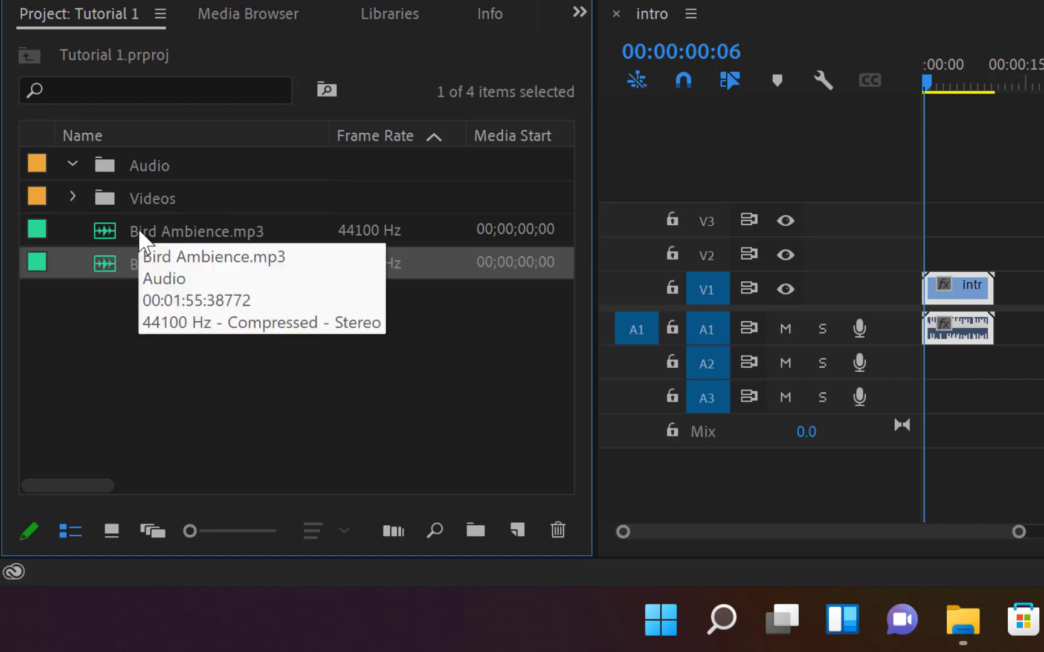
pyautogui.keyDown('ctrl'); pyautogui.click(140, 232); pyautogui.keyUp('ctrl')
pyautogui.moveTo(130, 225); pyautogui.dragTo(141, 166)
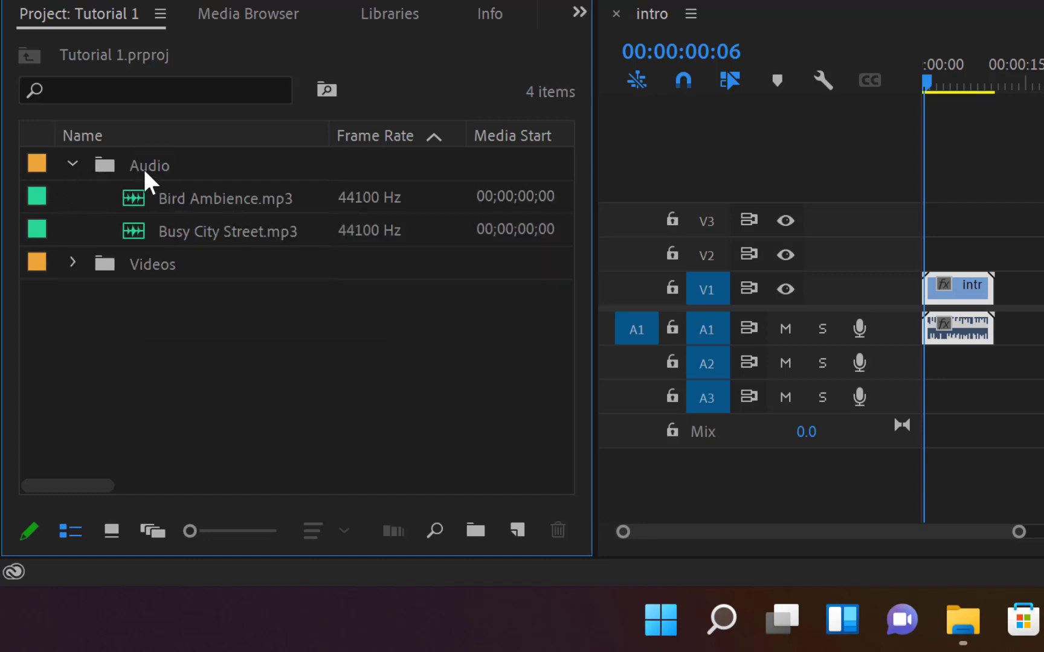
pyautogui.click(73, 164)
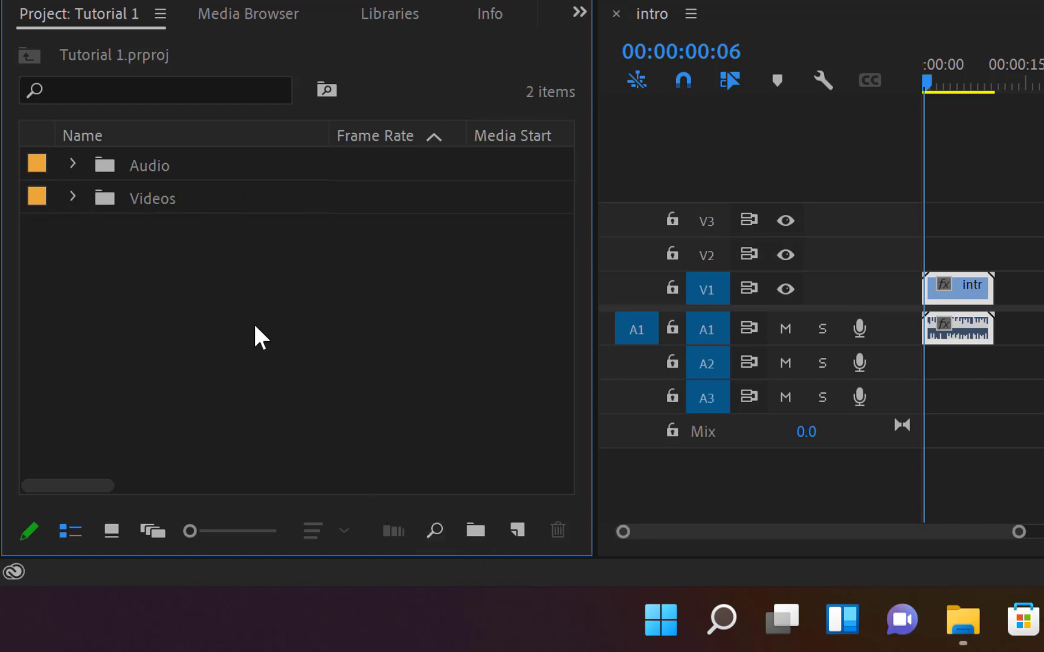
# Step: Import the Media > Images folder into the project as a bin
pyautogui.click(249, 15)
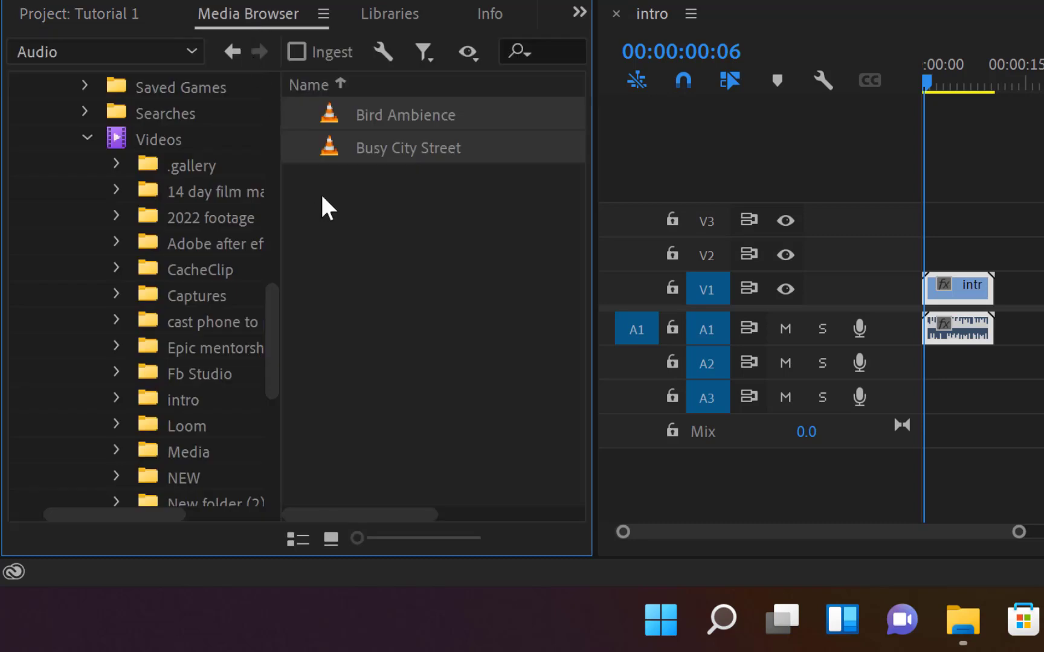
pyautogui.click(225, 47)
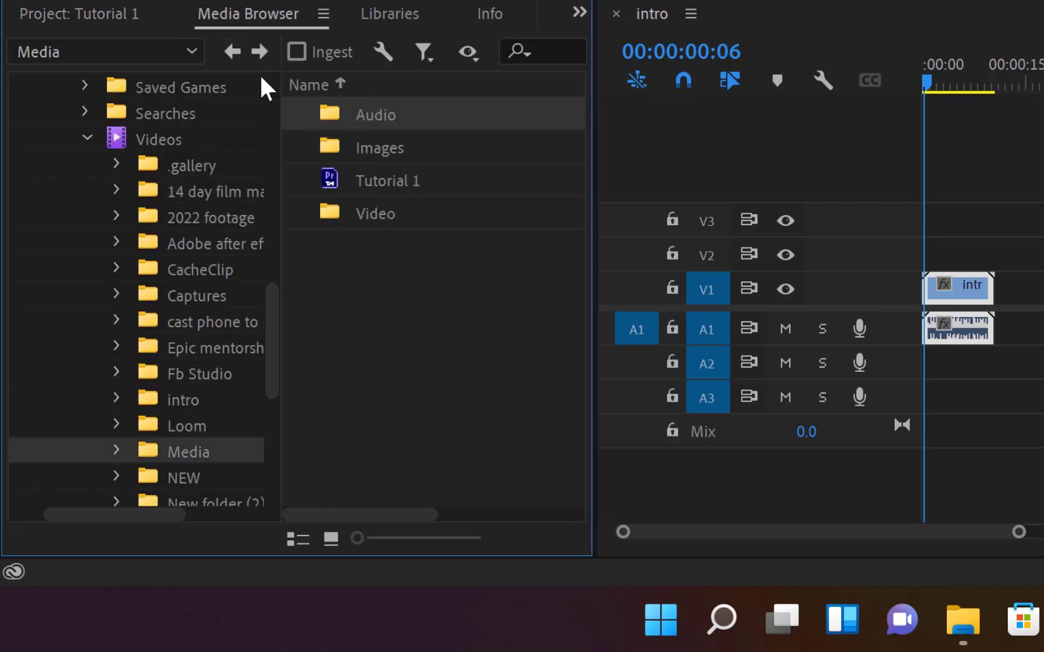
pyautogui.click(364, 147)
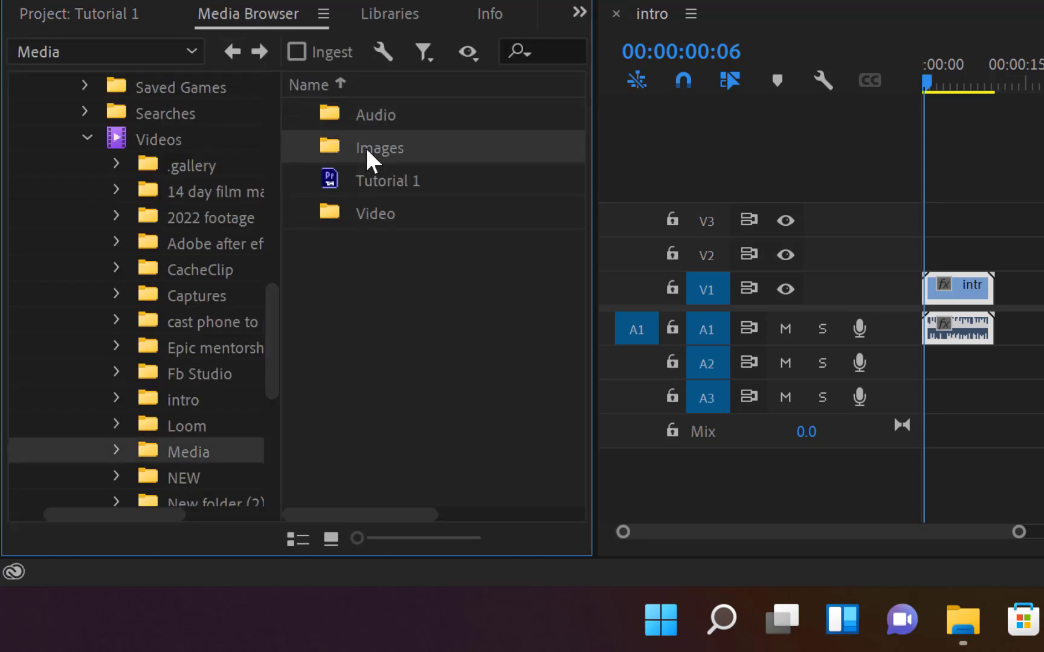
pyautogui.rightClick(361, 147)
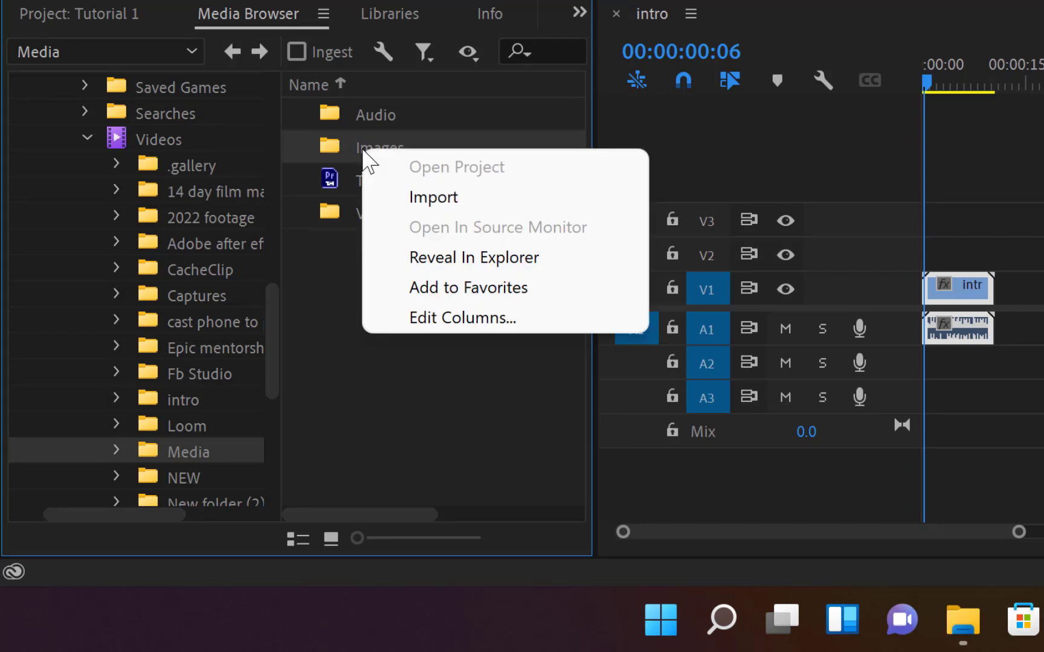
pyautogui.click(413, 199)
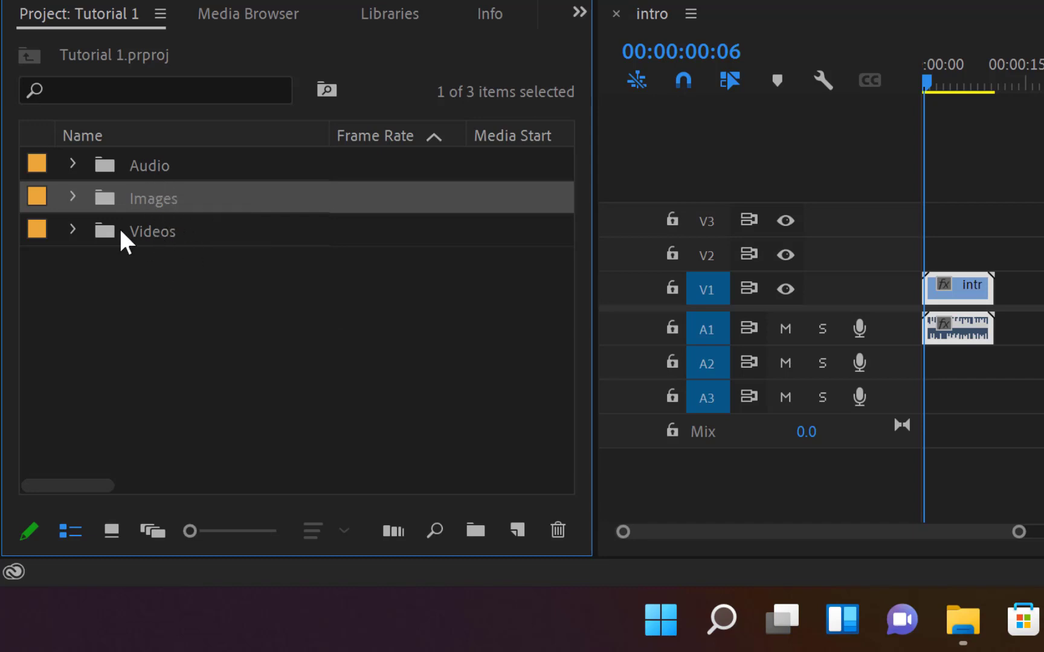
# Step: Expand the Images, Audio and Videos bins and drag 11111.jpg toward track V2
pyautogui.click(73, 197)
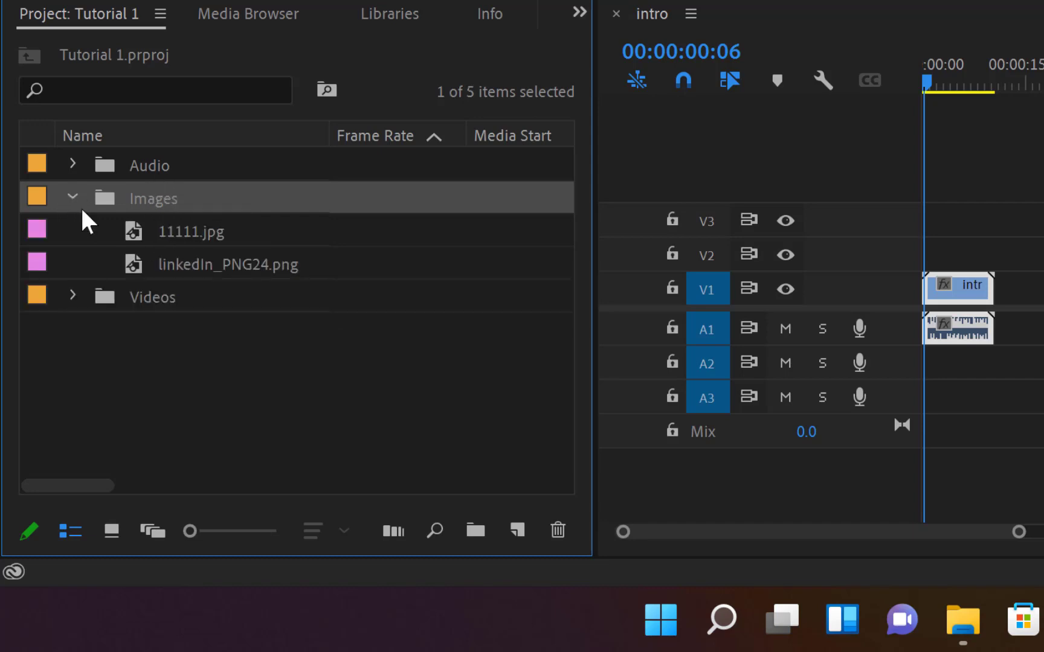
pyautogui.click(69, 151)
pyautogui.click(73, 163)
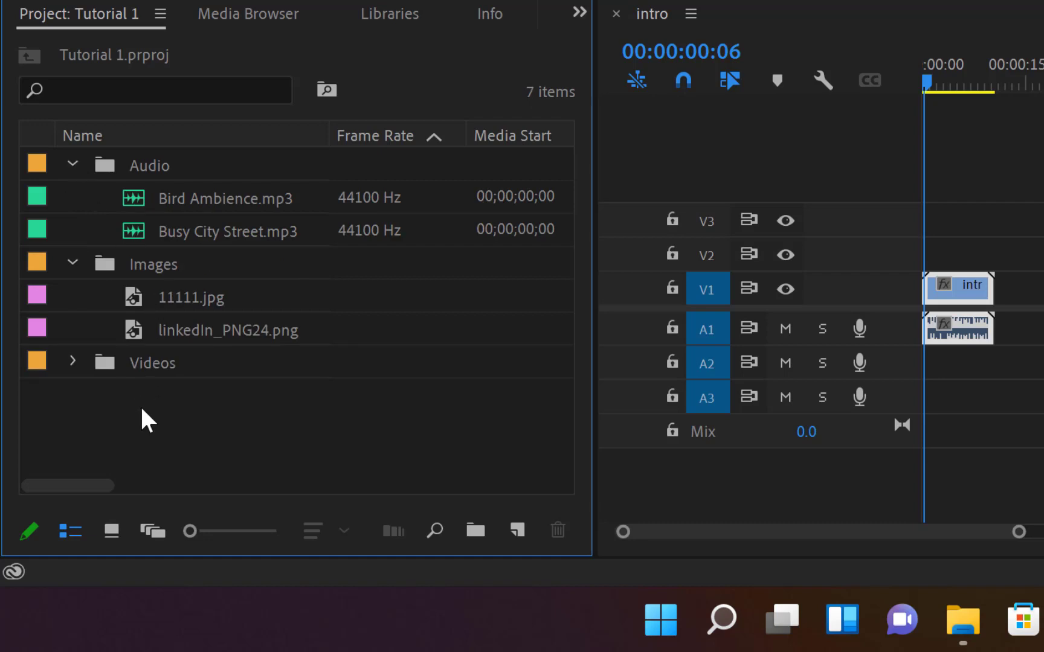
pyautogui.click(73, 363)
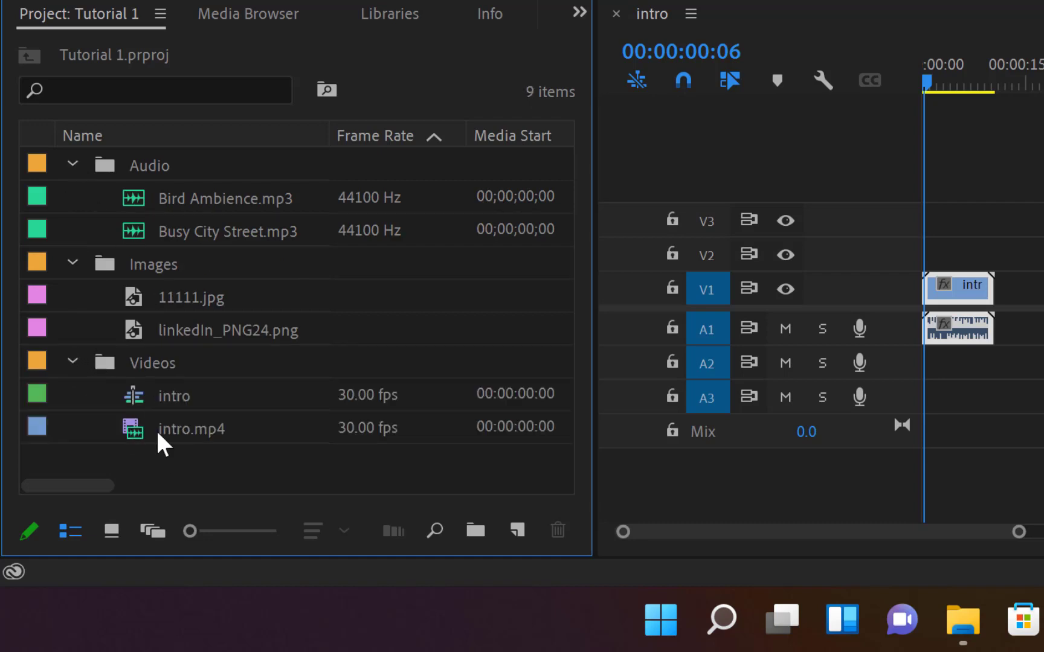
pyautogui.click(159, 310)
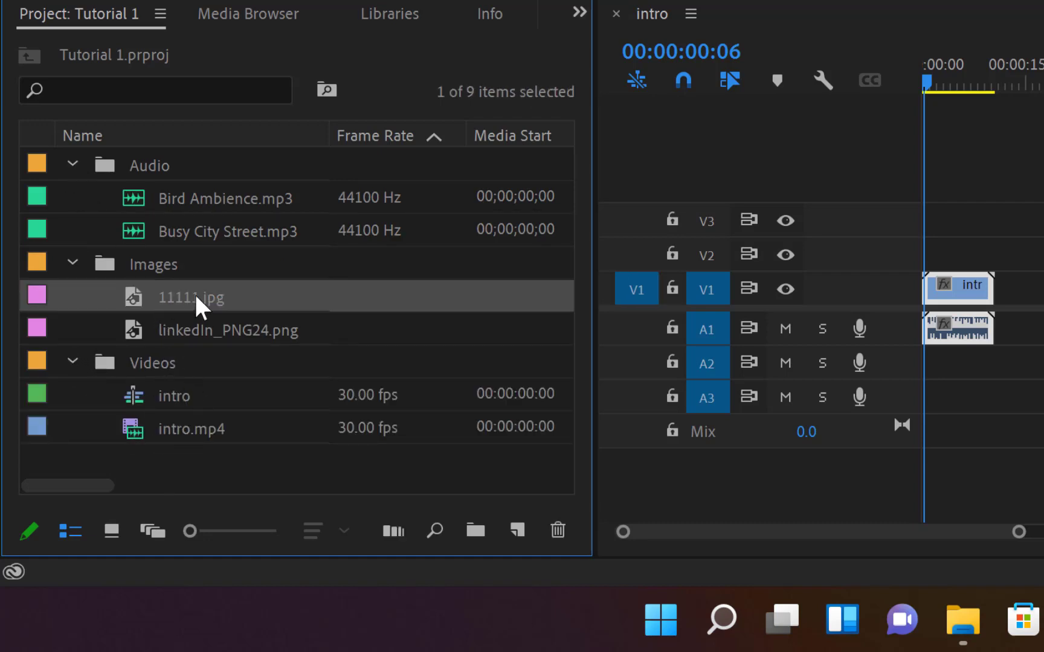
pyautogui.moveTo(193, 294); pyautogui.dragTo(941, 264)
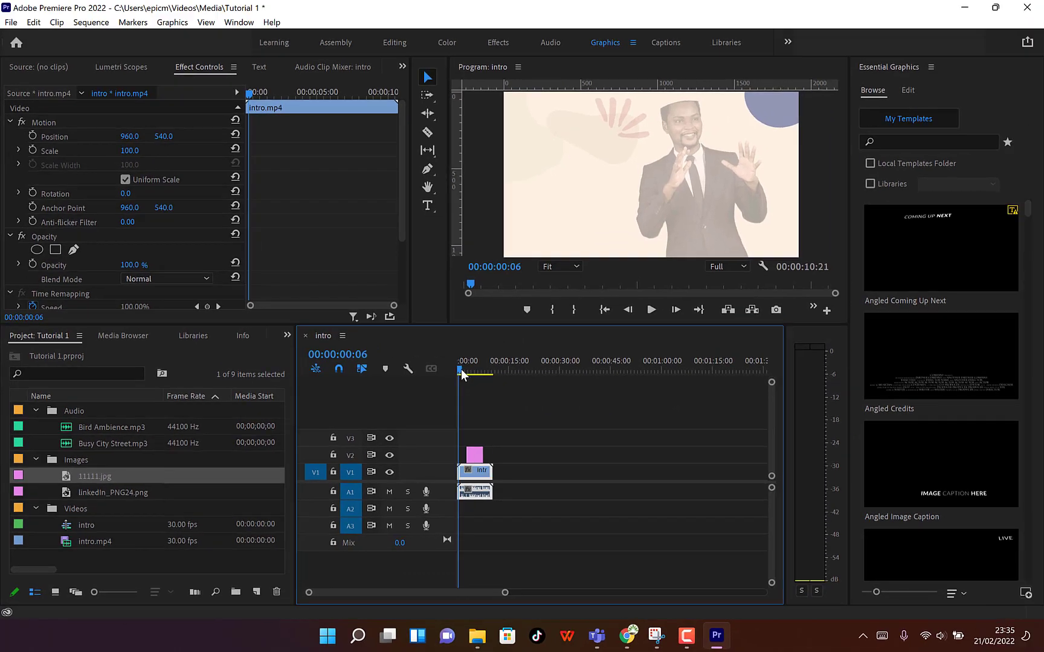
# Step: Place 11111.jpg on V2 at Scale 36 and Position 1157, 540, then collapse the Images bin
pyautogui.click(964, 99)
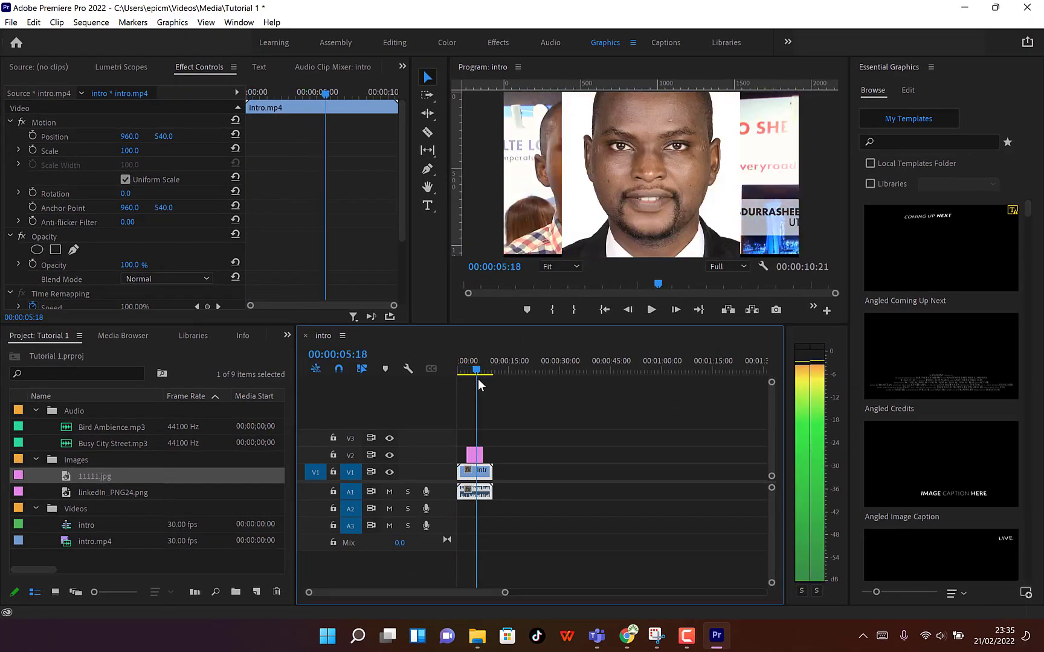
pyautogui.click(471, 453)
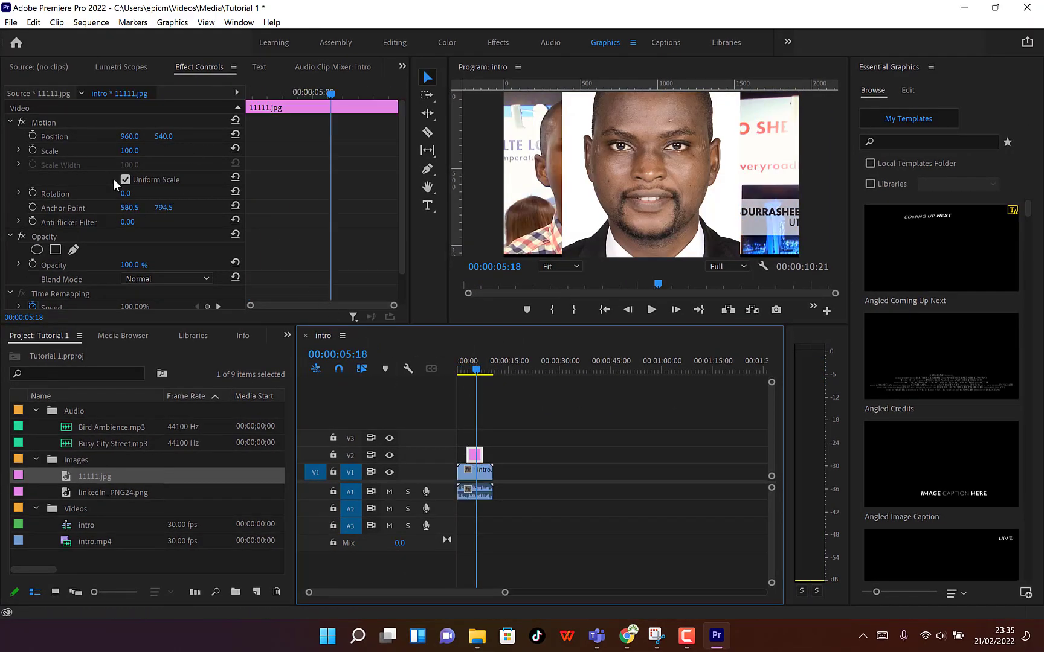
pyautogui.moveTo(129, 151); pyautogui.dragTo(90, 151)
pyautogui.click(127, 136)
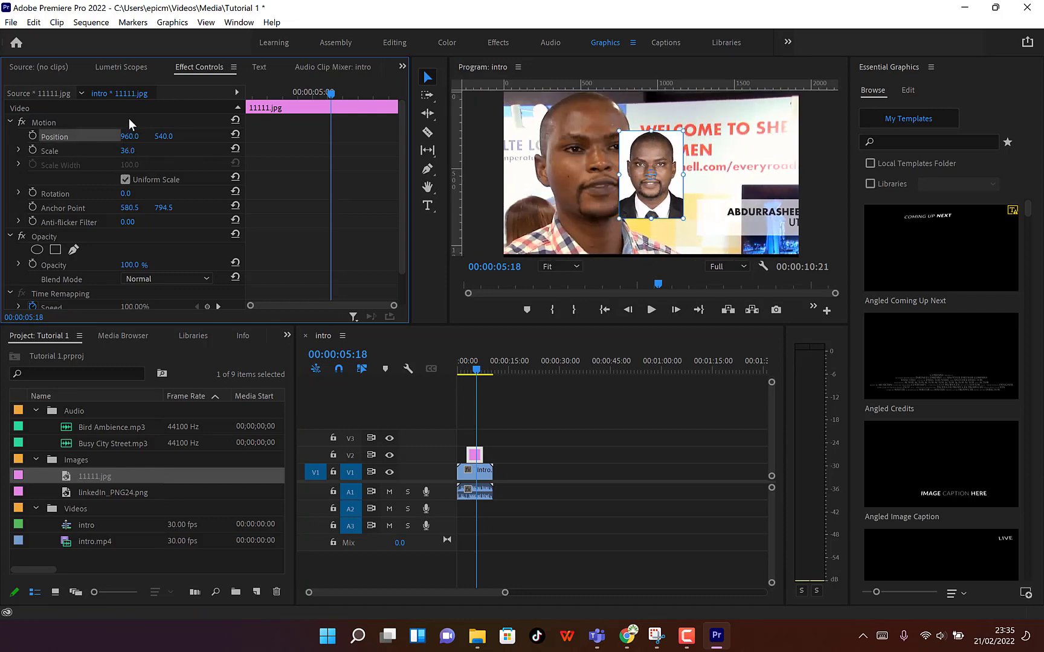
pyautogui.moveTo(129, 136); pyautogui.dragTo(214, 136)
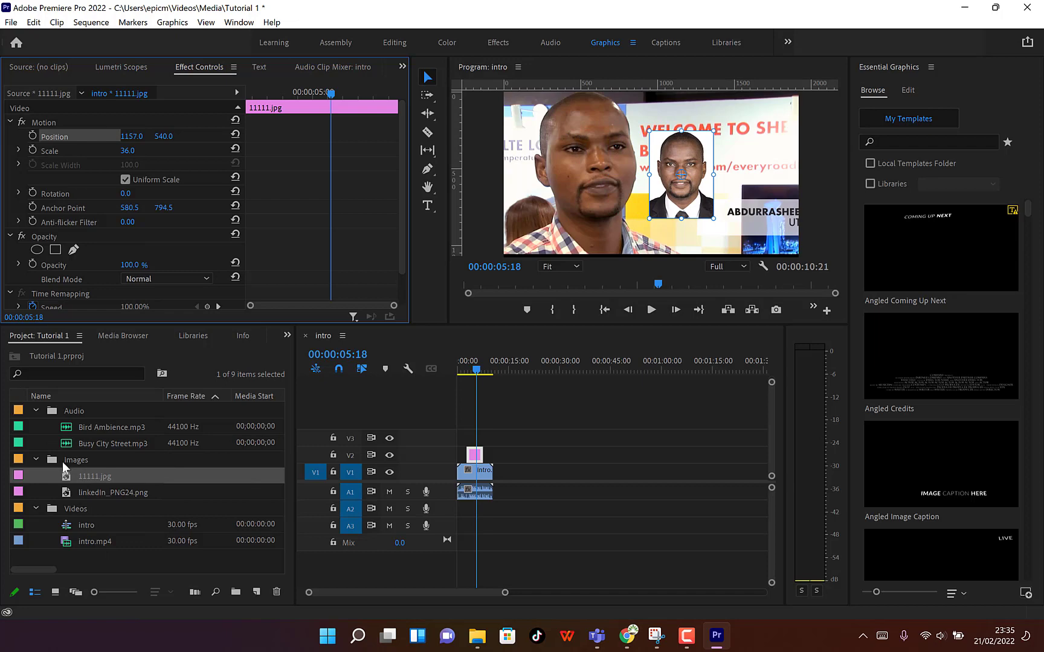
pyautogui.click(36, 459)
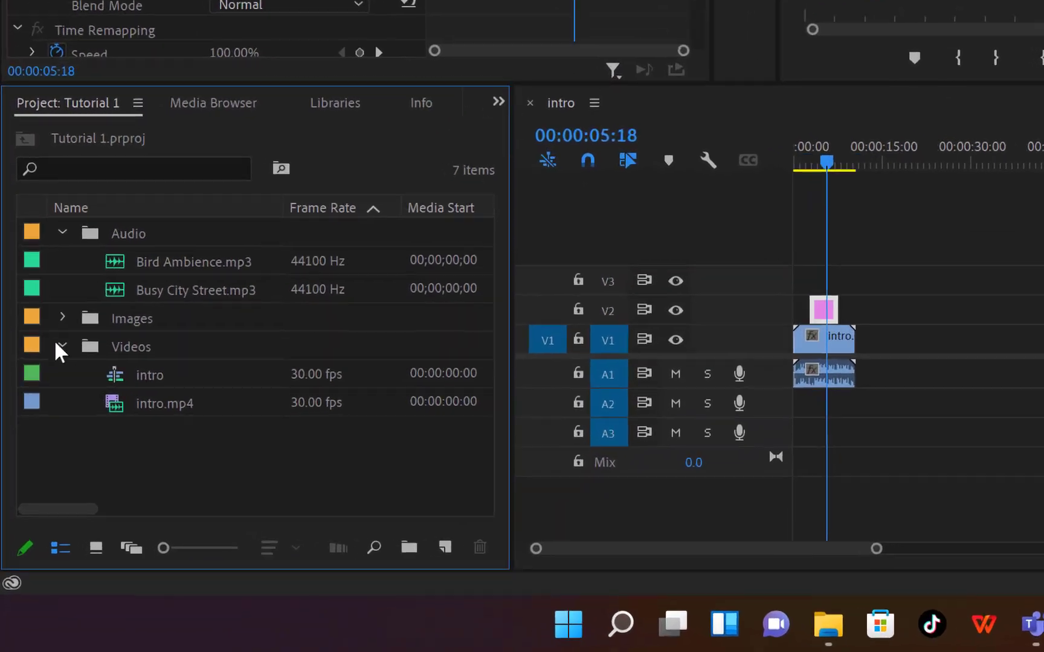
# Step: Collapse the Videos bin and place Bird Ambience.mp3 on track A2 at the sequence start
pyautogui.click(34, 474)
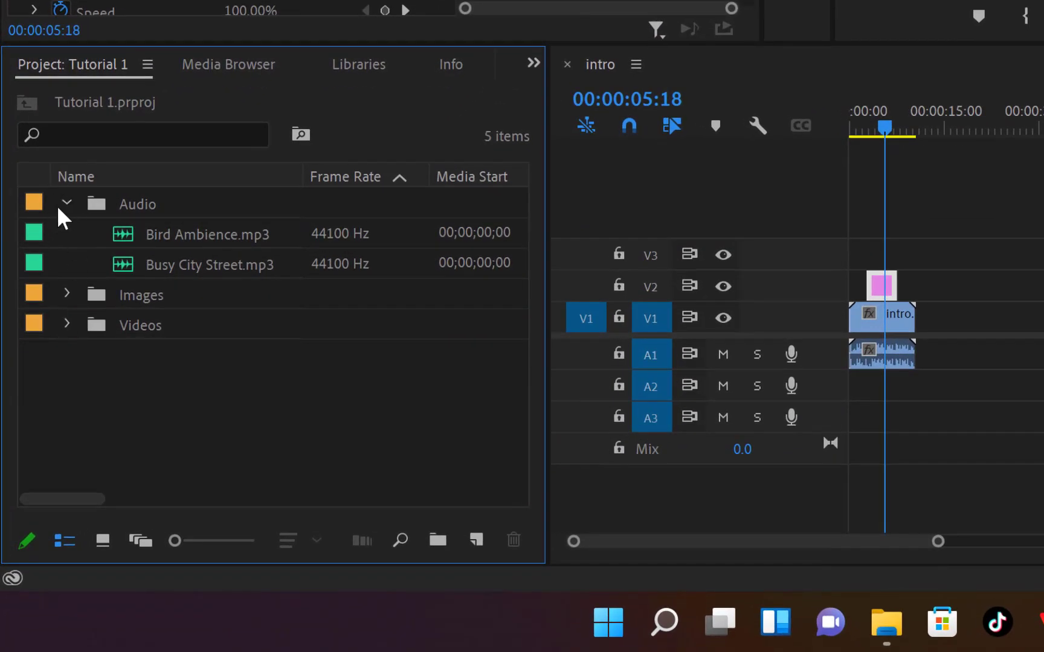
pyautogui.moveTo(164, 235); pyautogui.dragTo(865, 393)
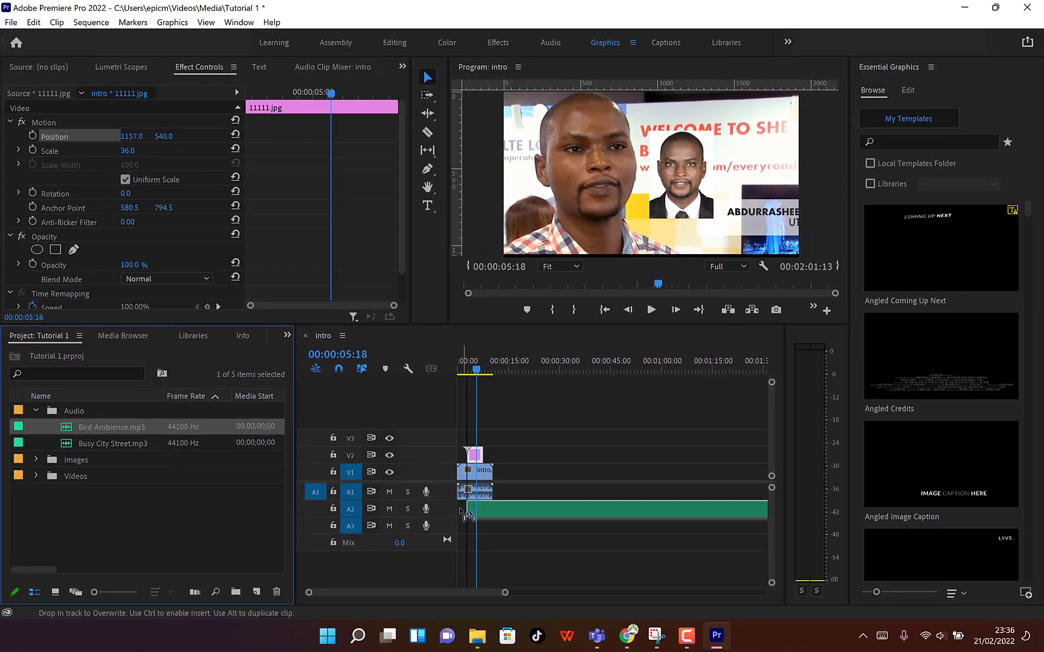
pyautogui.moveTo(465, 514); pyautogui.dragTo(458, 510)
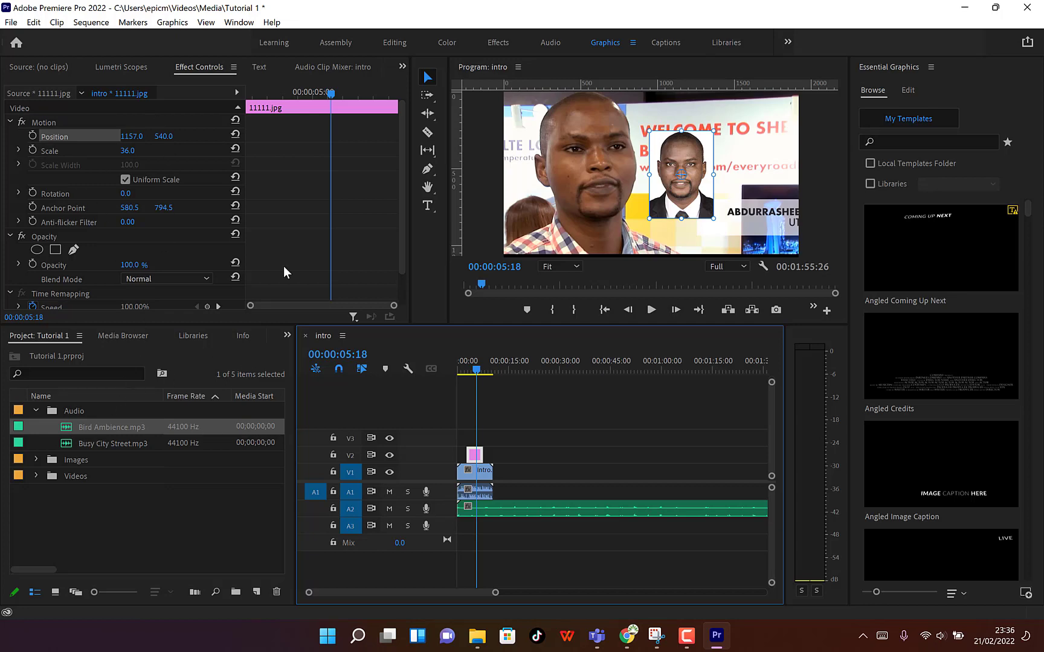
# Step: Save the Tutorial 1 project from the File menu and collapse the Audio bin
pyautogui.click(14, 23)
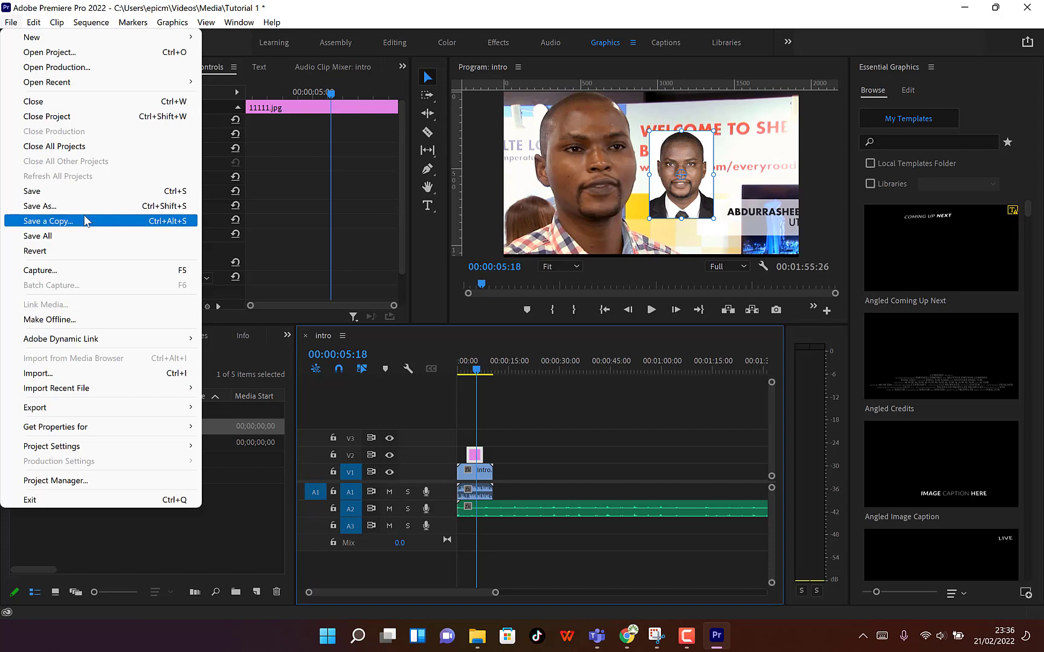
pyautogui.click(64, 192)
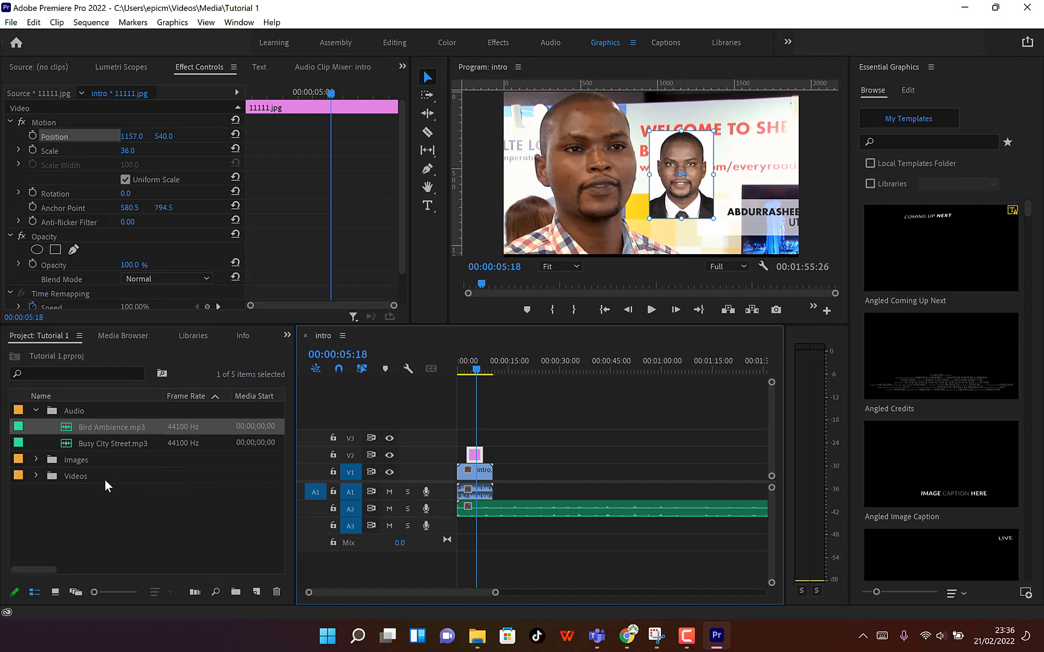
pyautogui.click(37, 410)
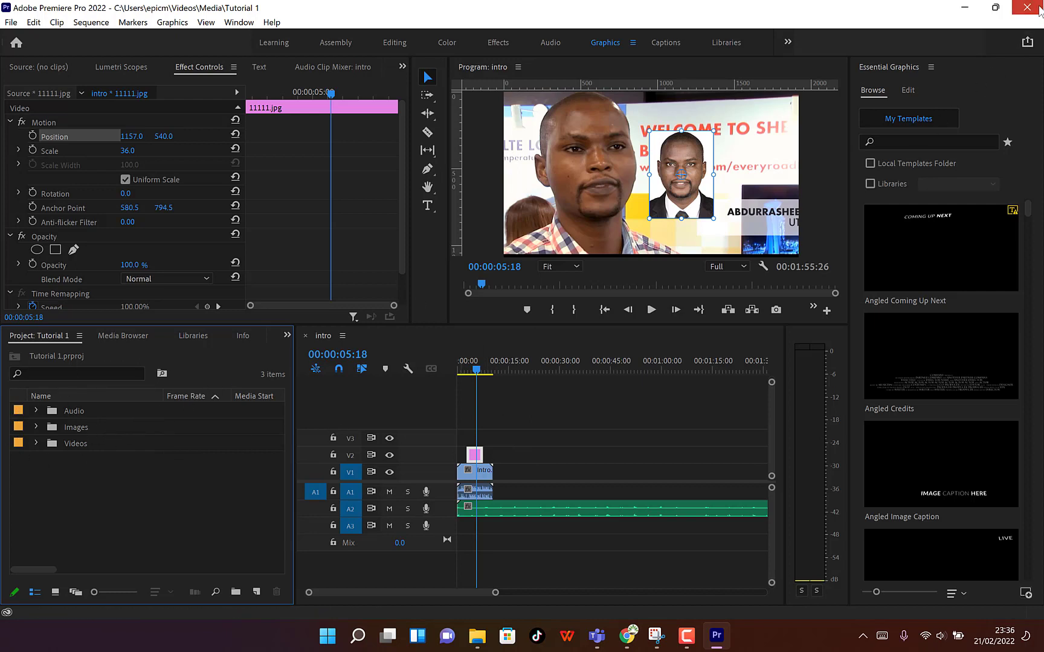
# Step: Quit Premiere Pro and reopen the Tutorial 1 project from File Explorer's Media folder
pyautogui.hotkey('ctrl', 'q')
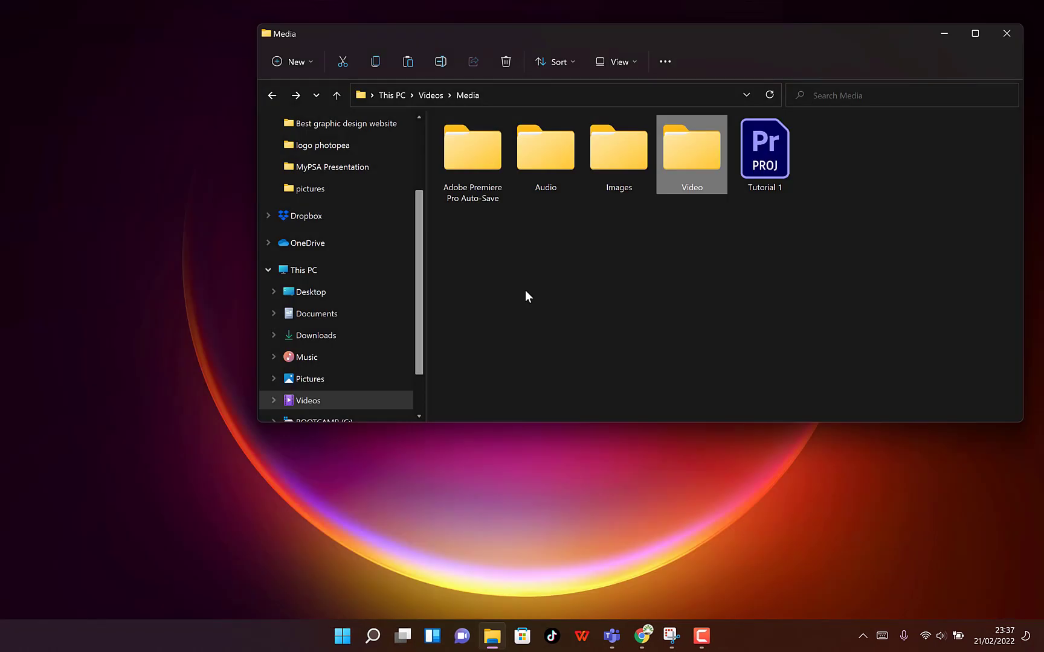
pyautogui.click(690, 255)
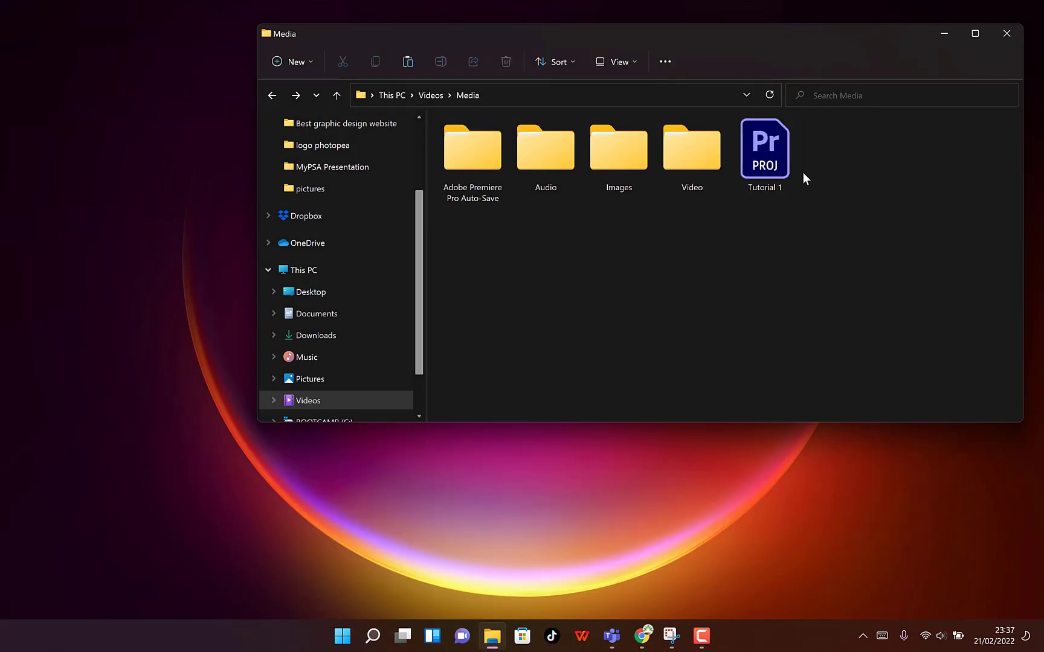
pyautogui.click(783, 171)
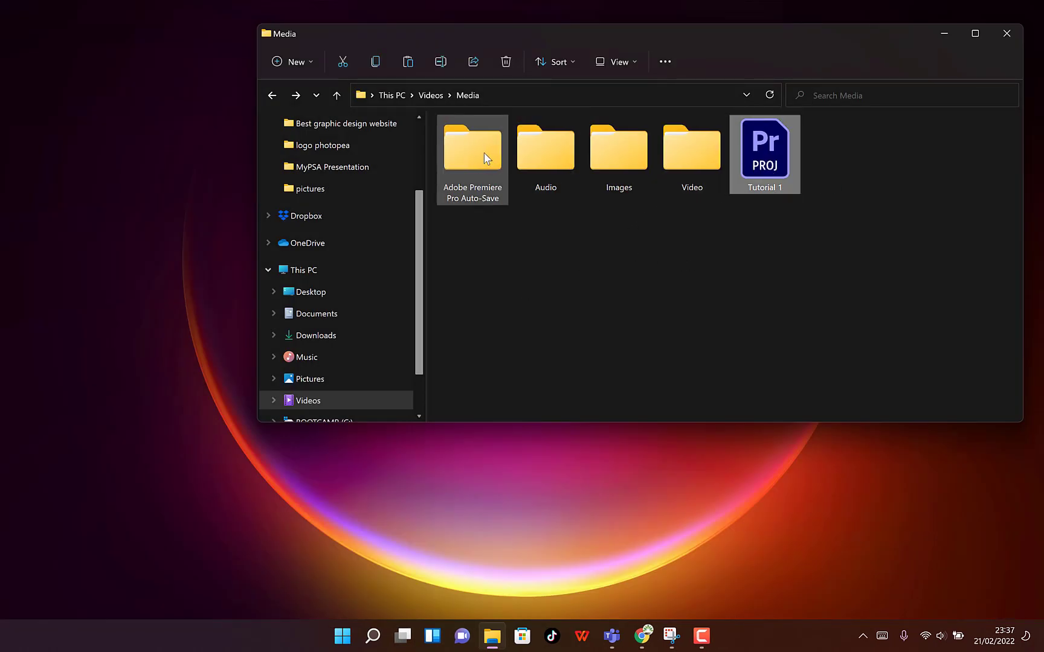
pyautogui.click(487, 158)
pyautogui.doubleClick(763, 161)
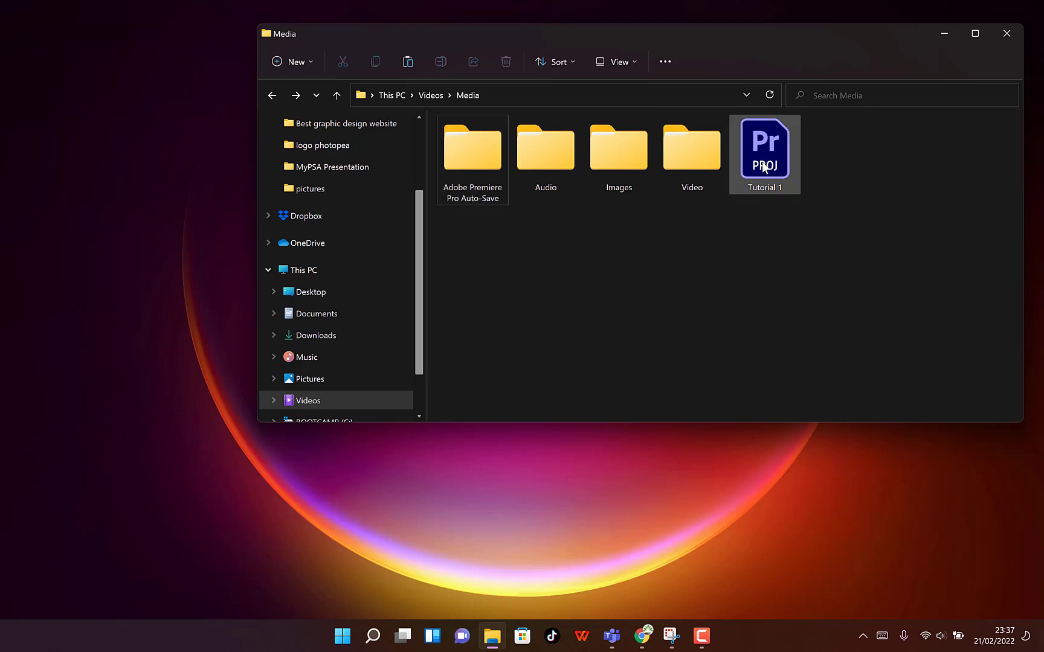